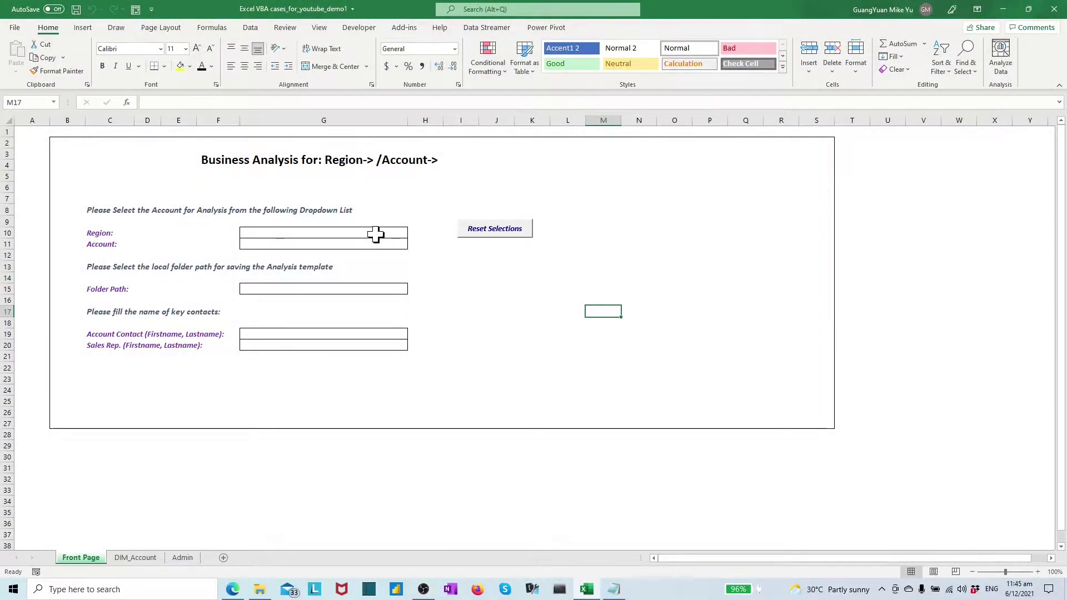
Test the form by picking East and Basetexon, then clear both selections
click(372, 234)
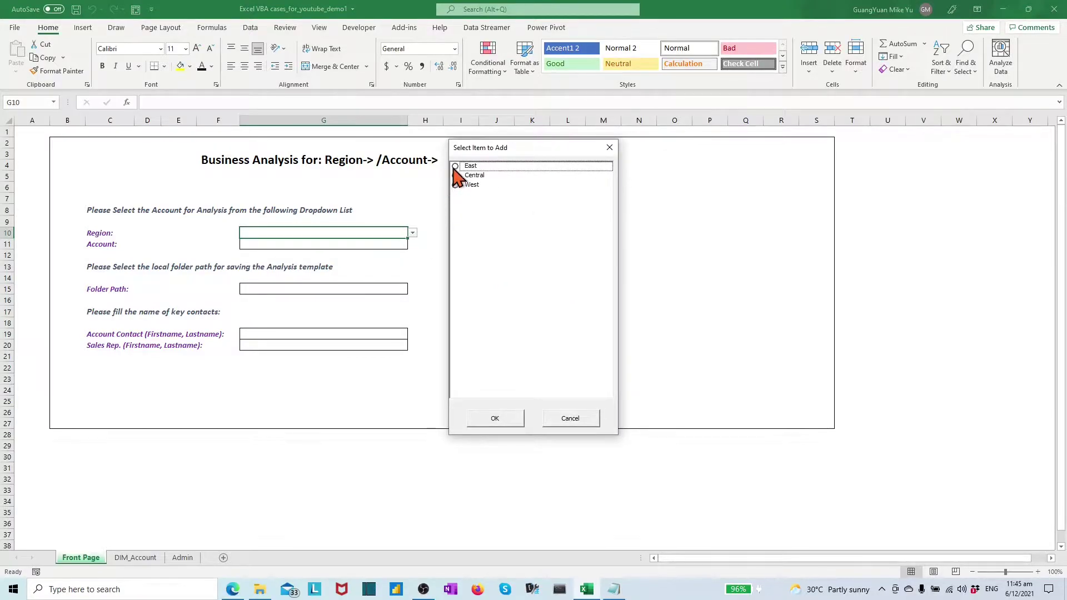
click(461, 167)
click(505, 417)
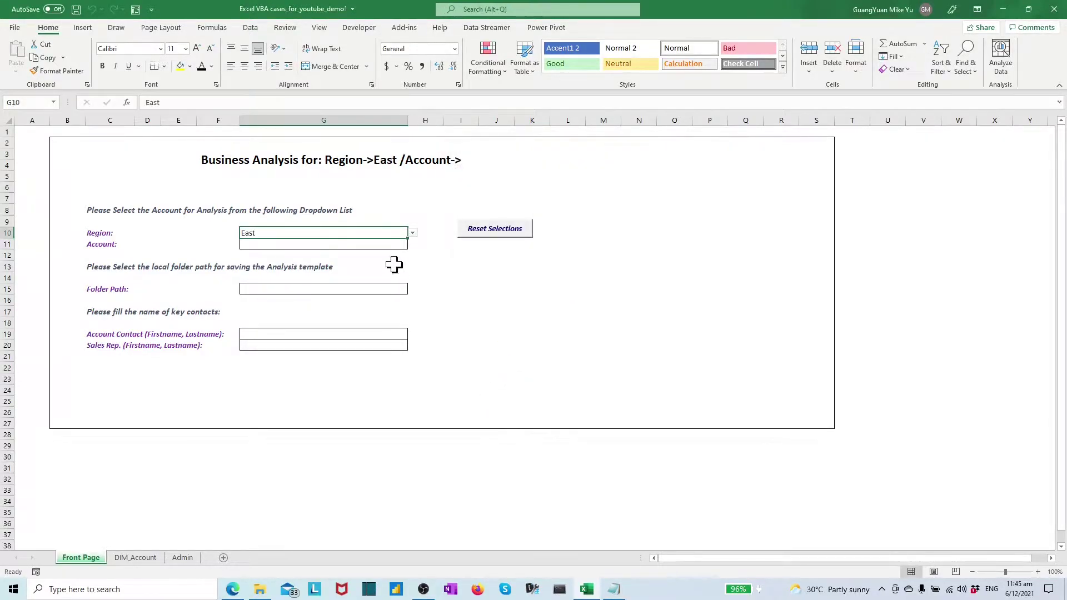
click(386, 244)
click(456, 175)
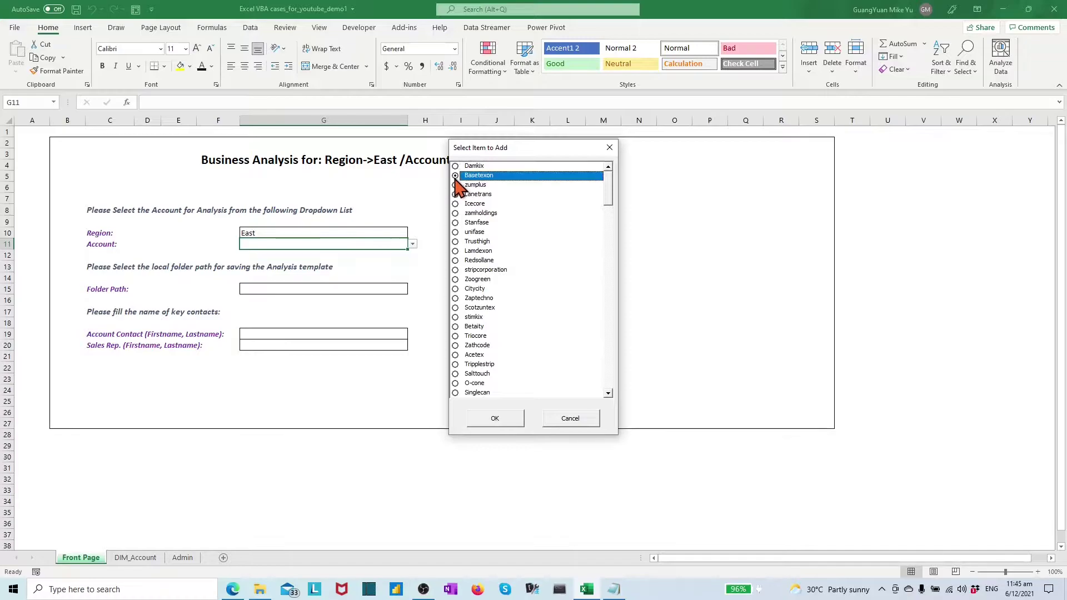
click(500, 417)
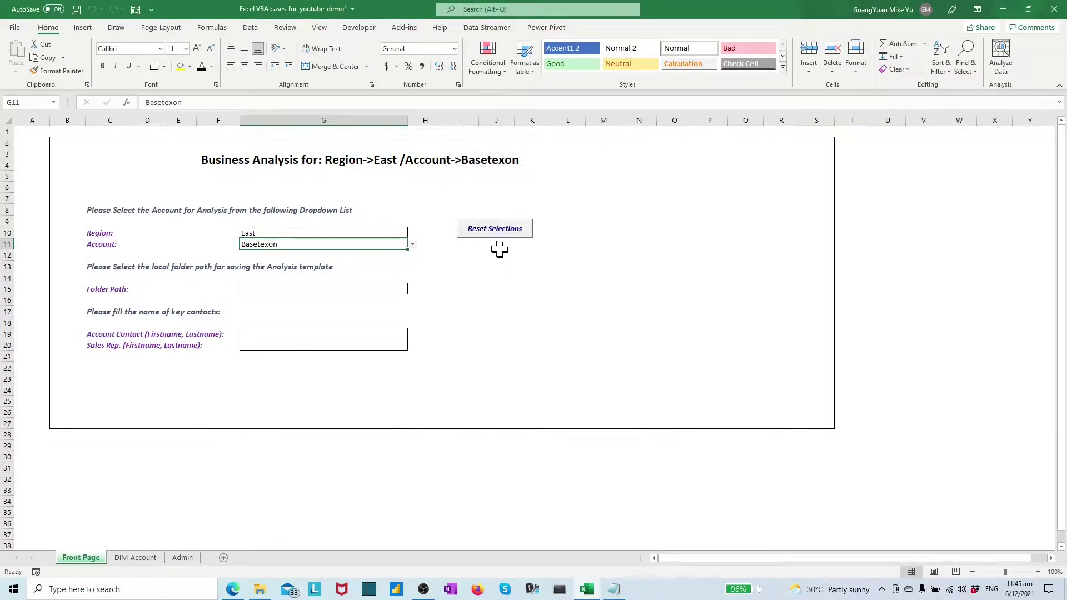
click(498, 238)
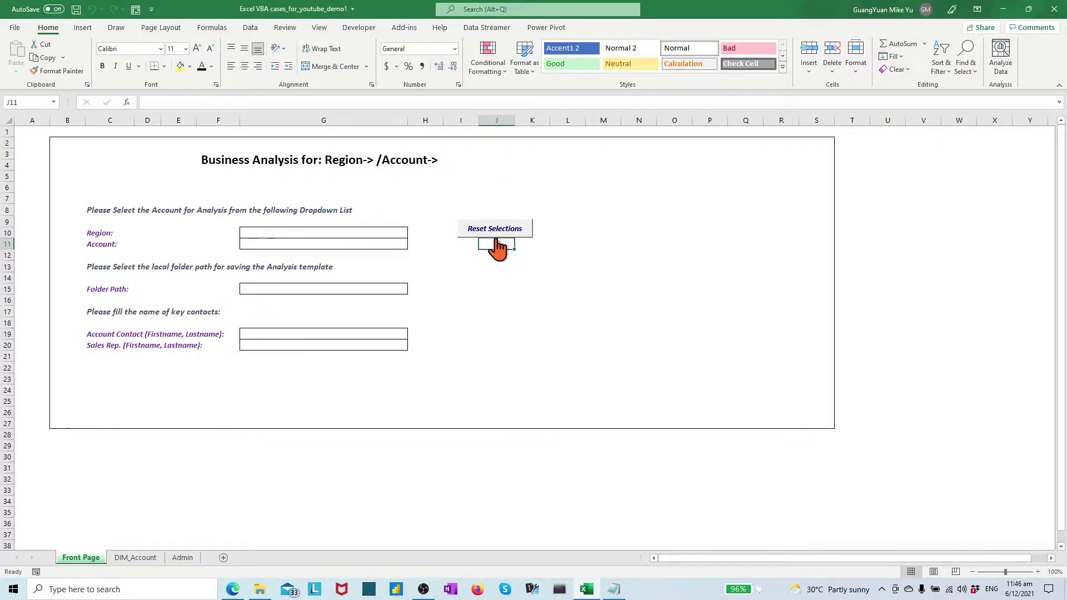
Add the reset-selections note in I11, formatted italic with grey font
click(458, 245)
text(F)
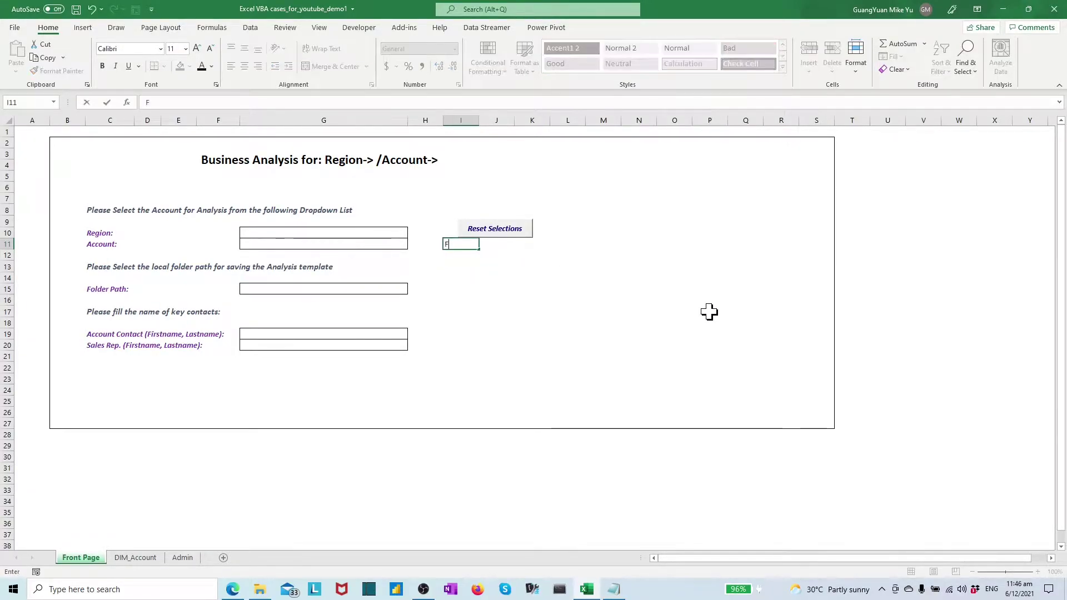
text(or new selection p)
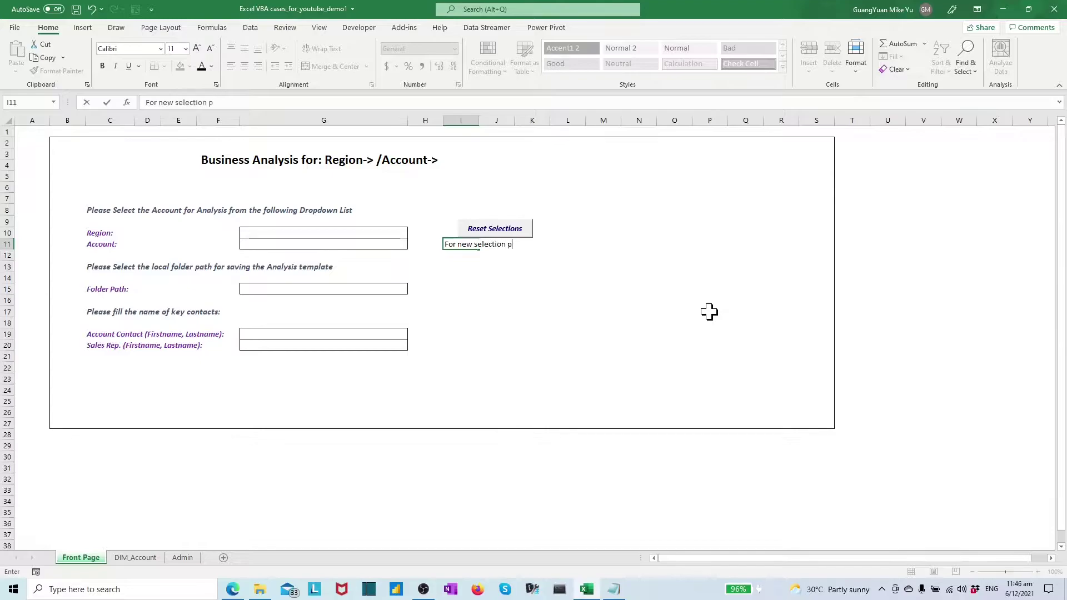
text(lease clear the previous s)
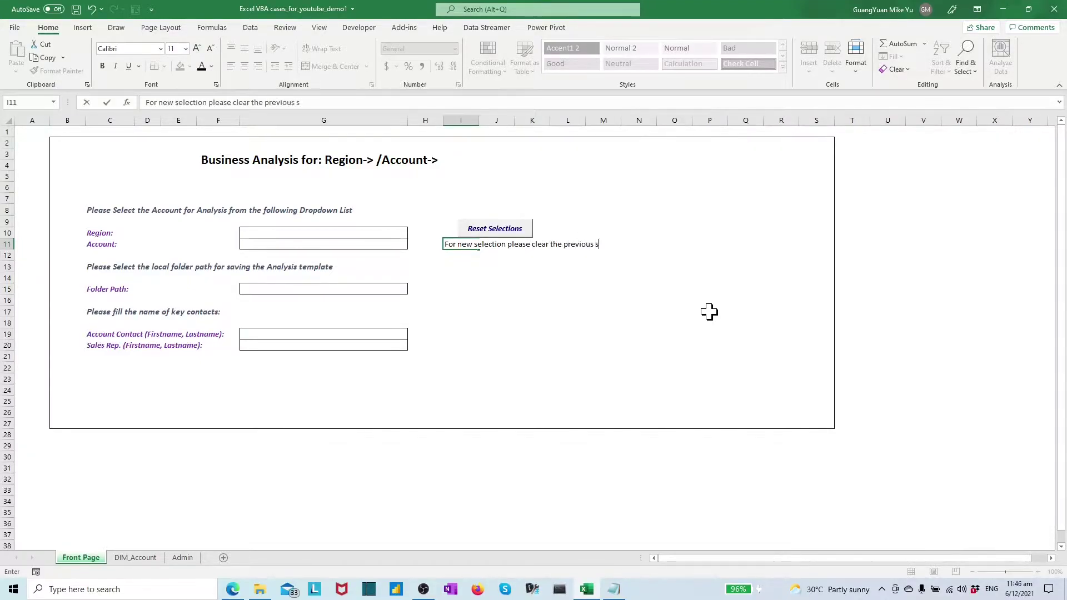
text(elections by pressing the "Reset)
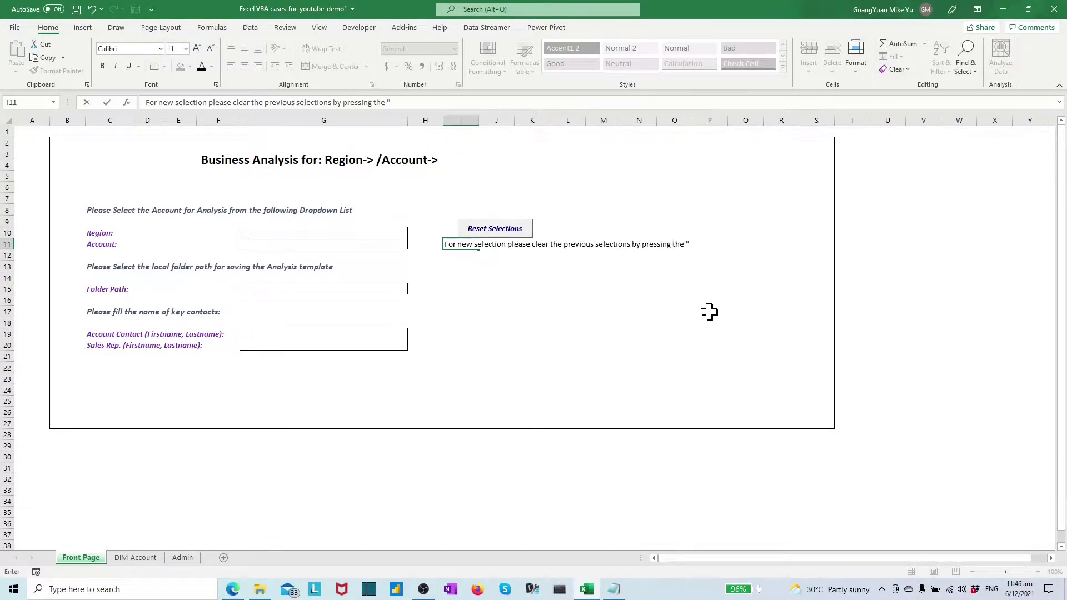
text( Selections" button)
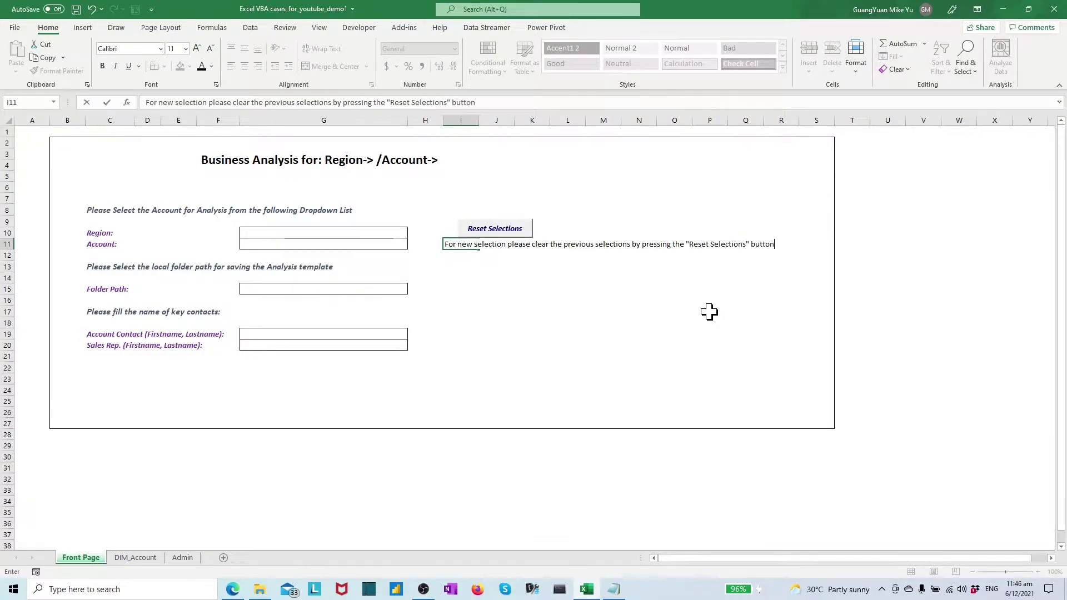
key(Return)
key(Up)
click(115, 66)
click(209, 65)
click(202, 162)
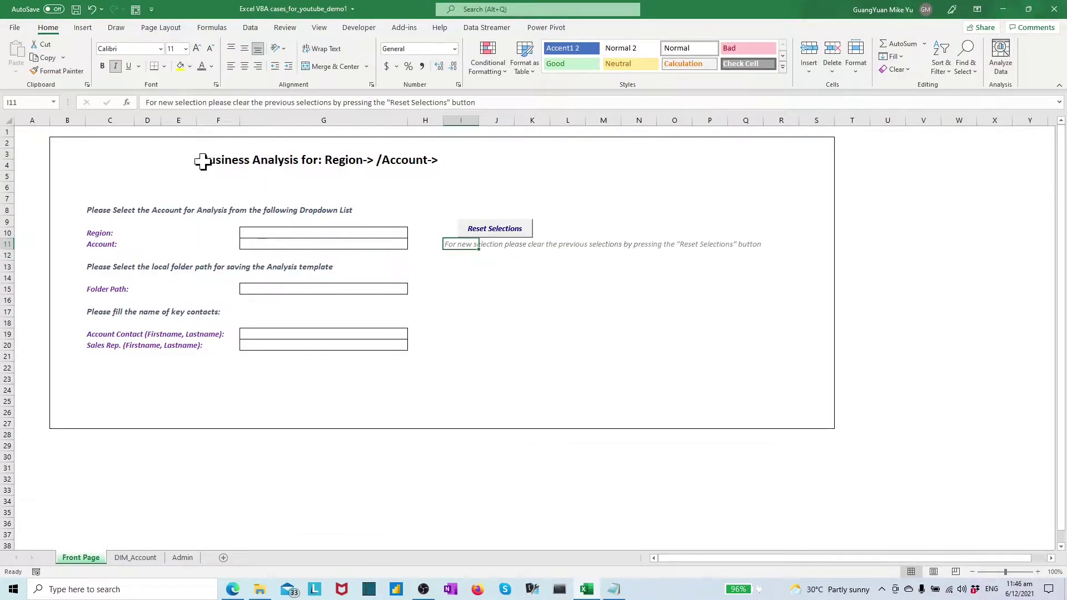
Add the example path C:\Business Analysis\ in I15, formatted italic grey
click(453, 288)
text(Example:)
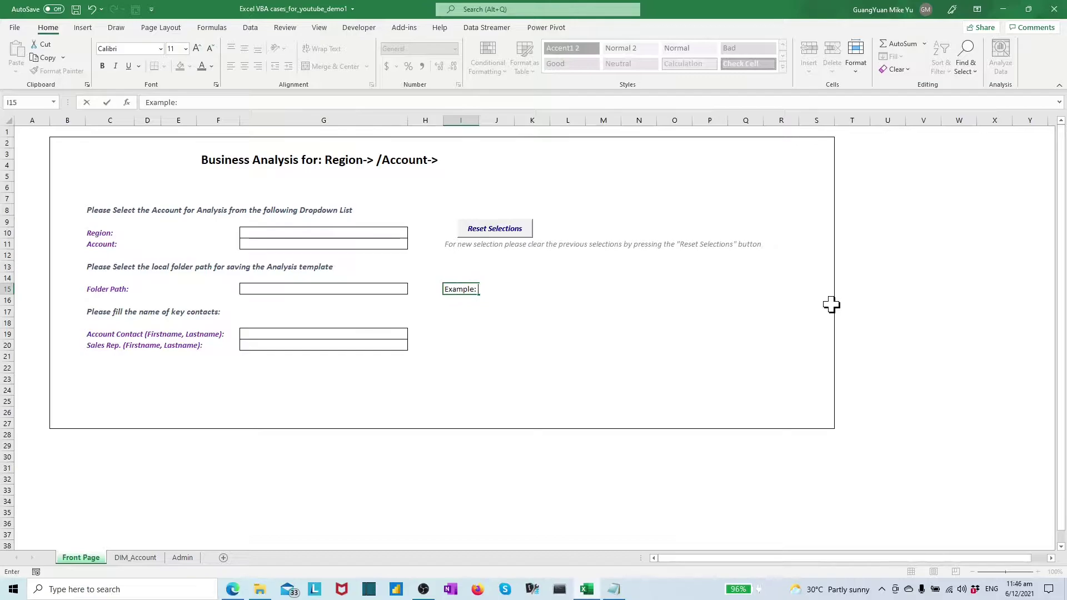
text( C:\Business A)
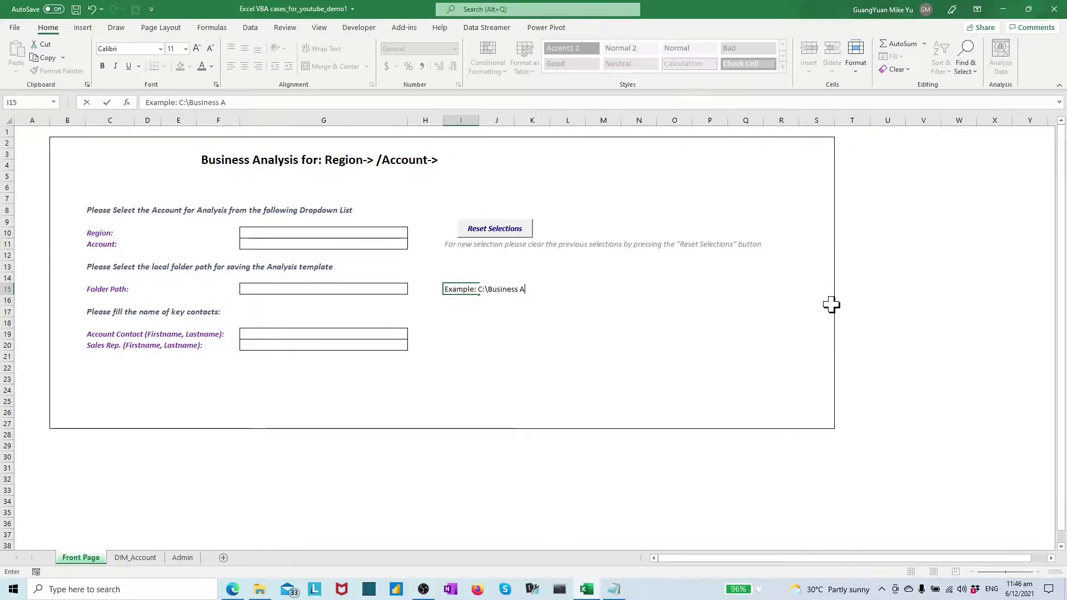
text(nalysis\)
click(917, 292)
click(709, 333)
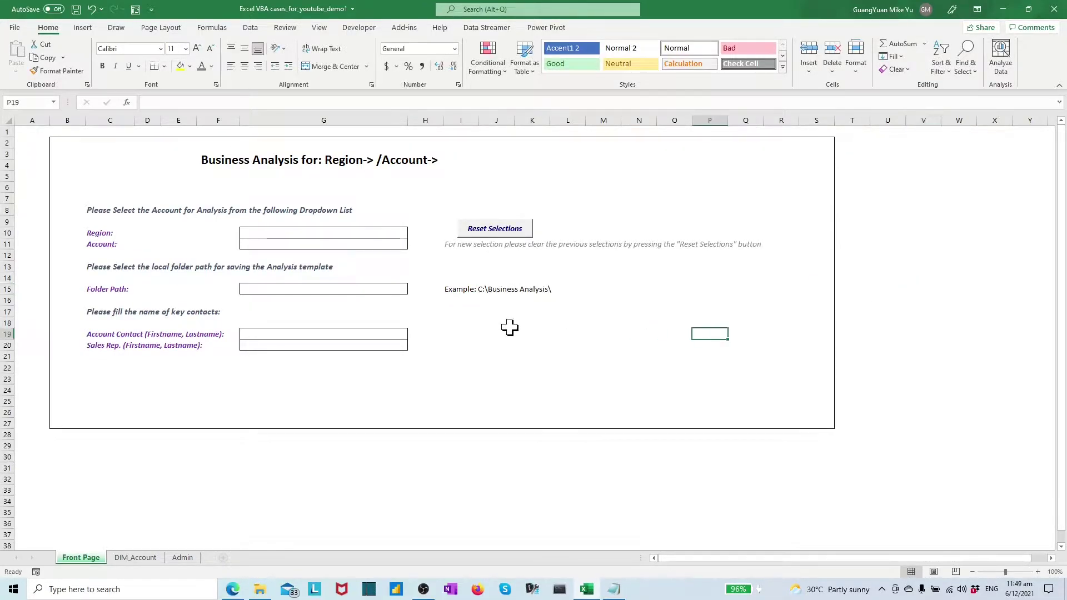
click(454, 291)
click(210, 66)
click(204, 158)
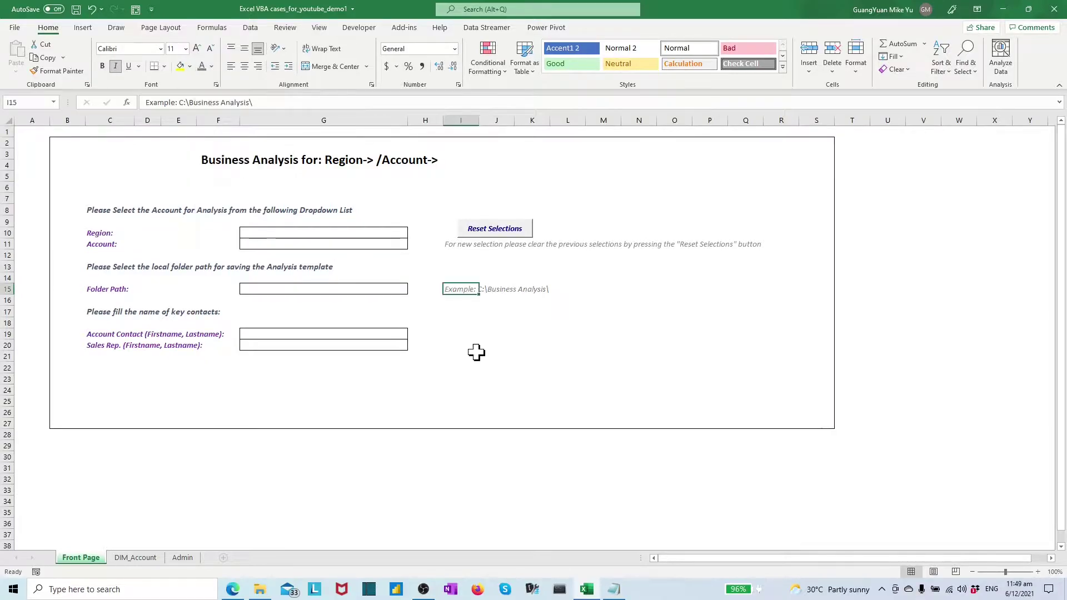
click(460, 356)
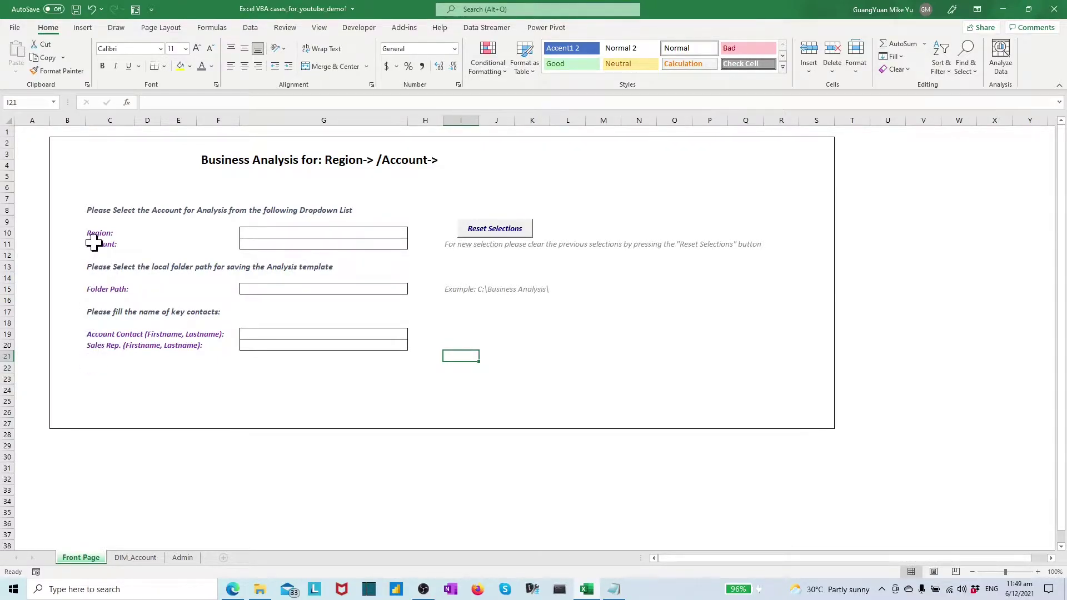
click(268, 235)
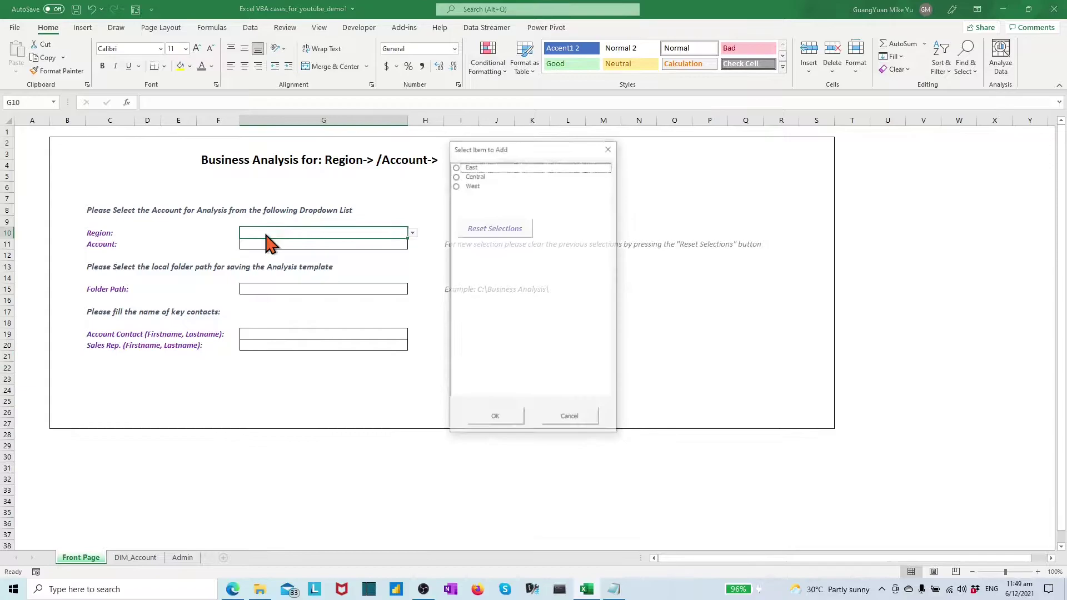
click(571, 419)
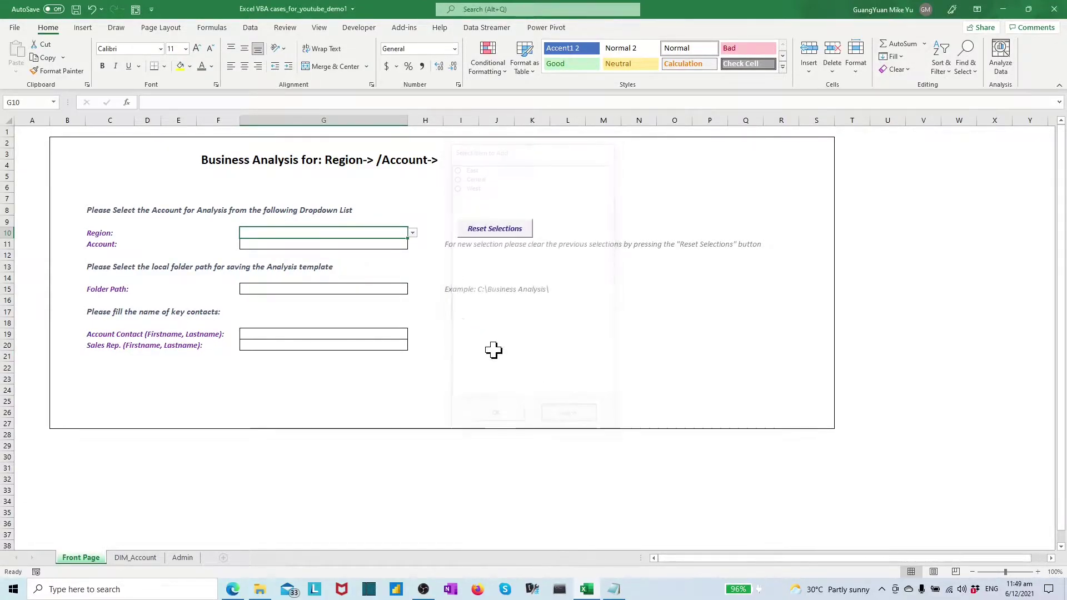
click(377, 245)
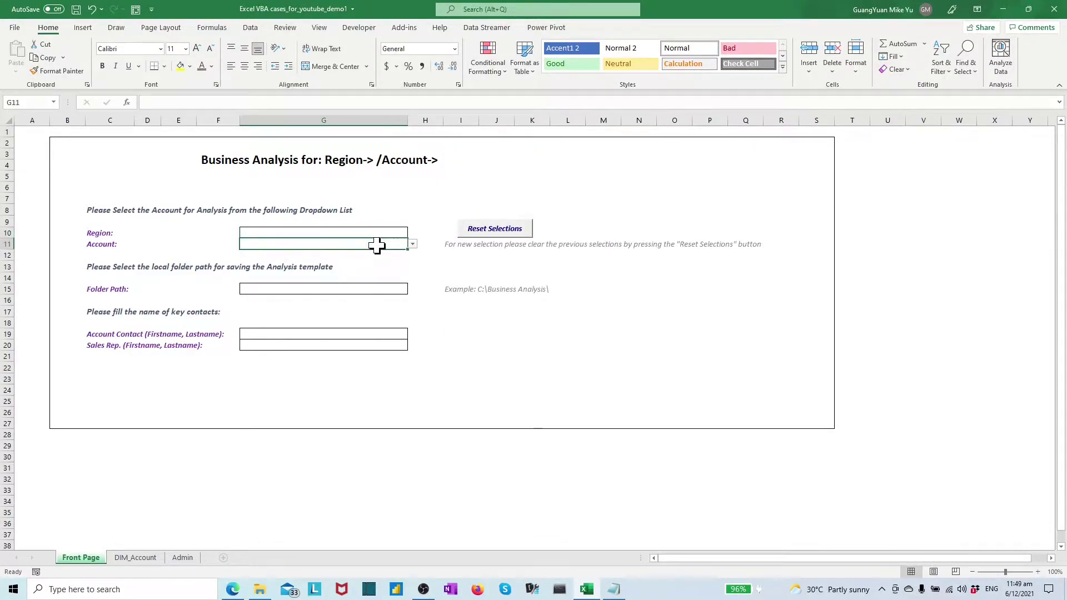
click(367, 289)
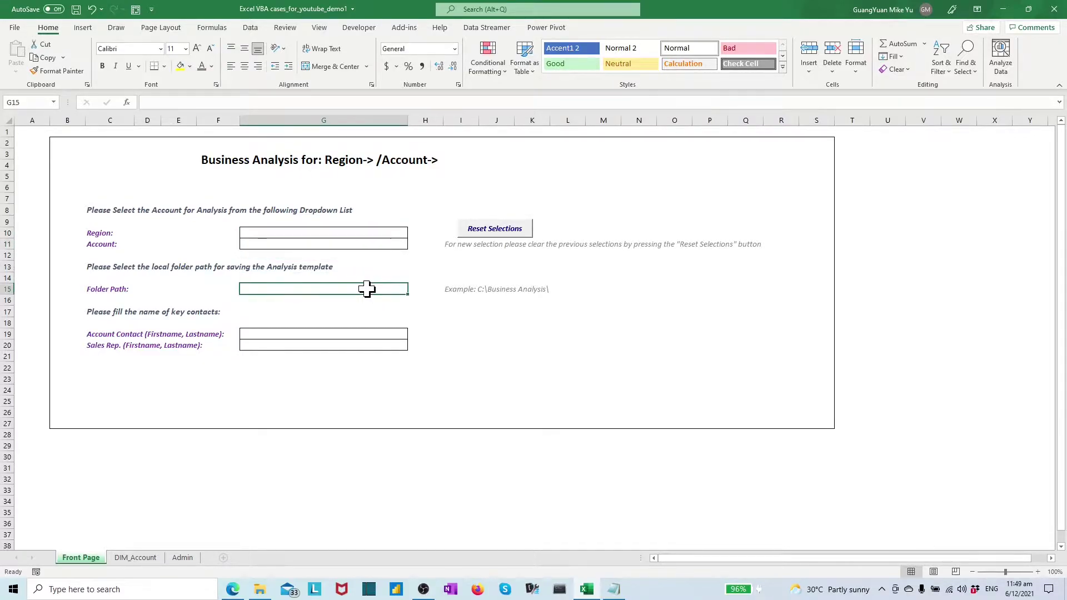
click(361, 336)
click(352, 346)
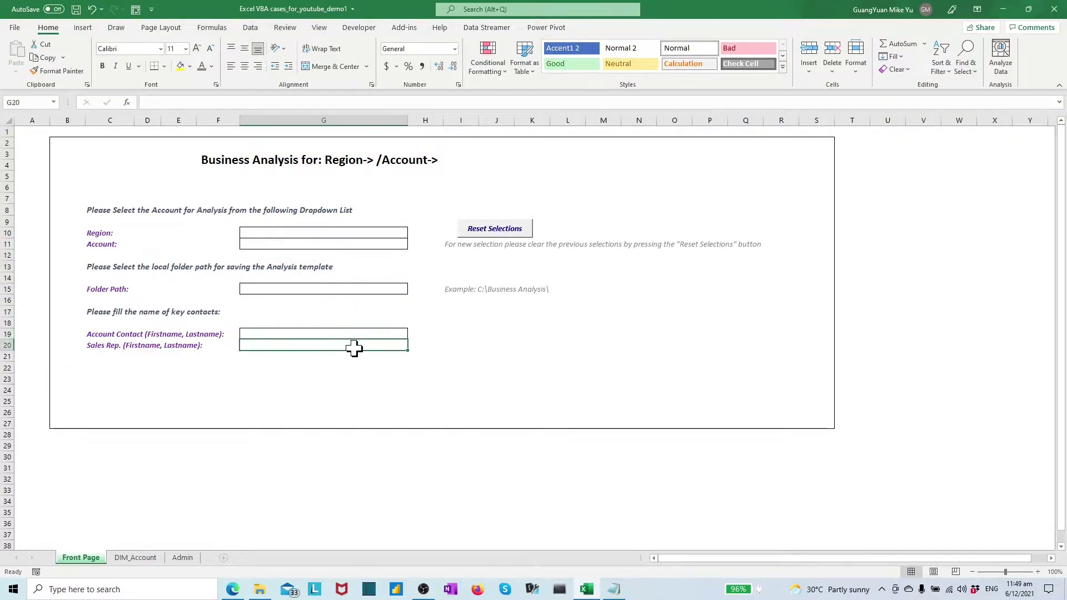
click(395, 235)
click(572, 422)
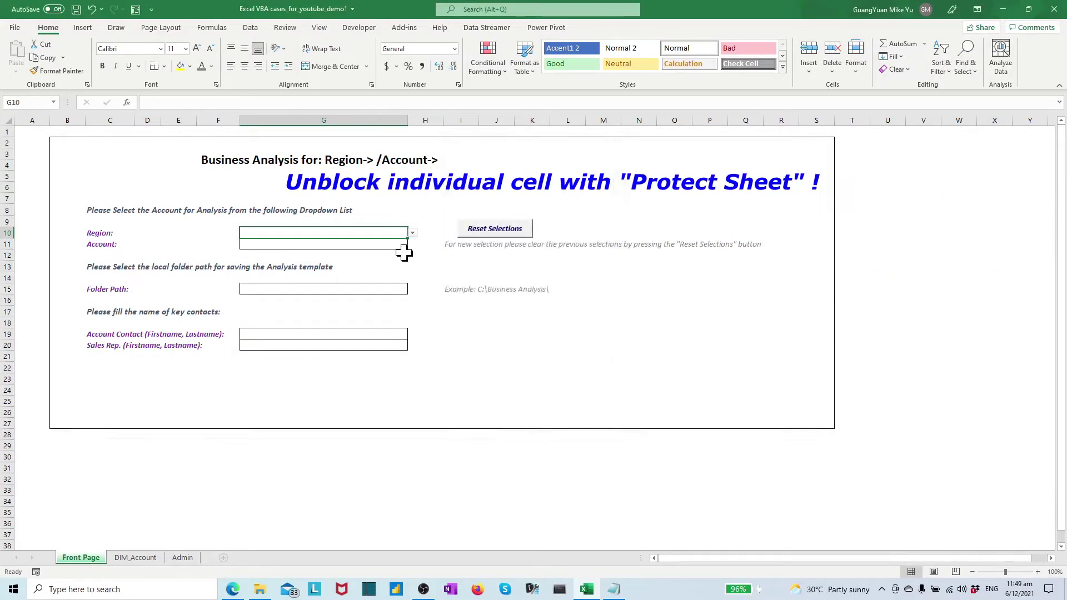
Clear the Locked protection setting on the Region cell G10
right_click(371, 234)
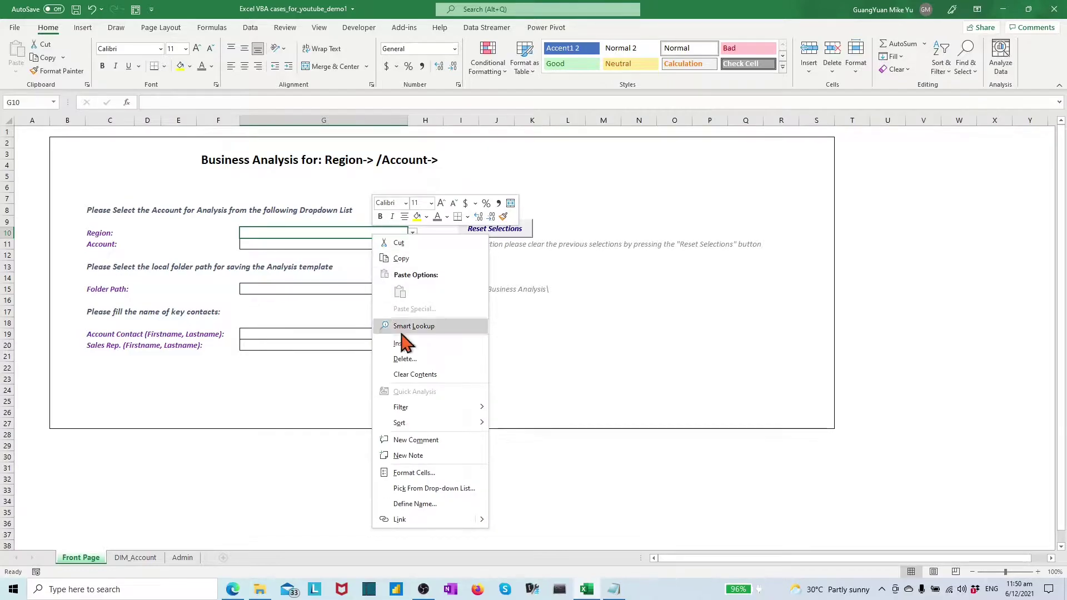
click(426, 475)
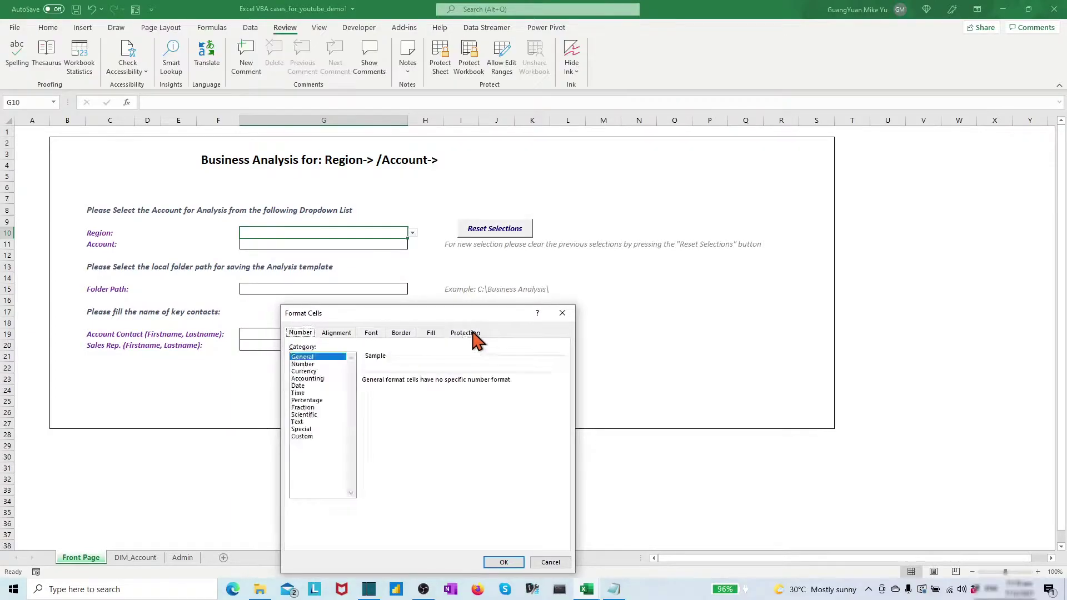
click(460, 333)
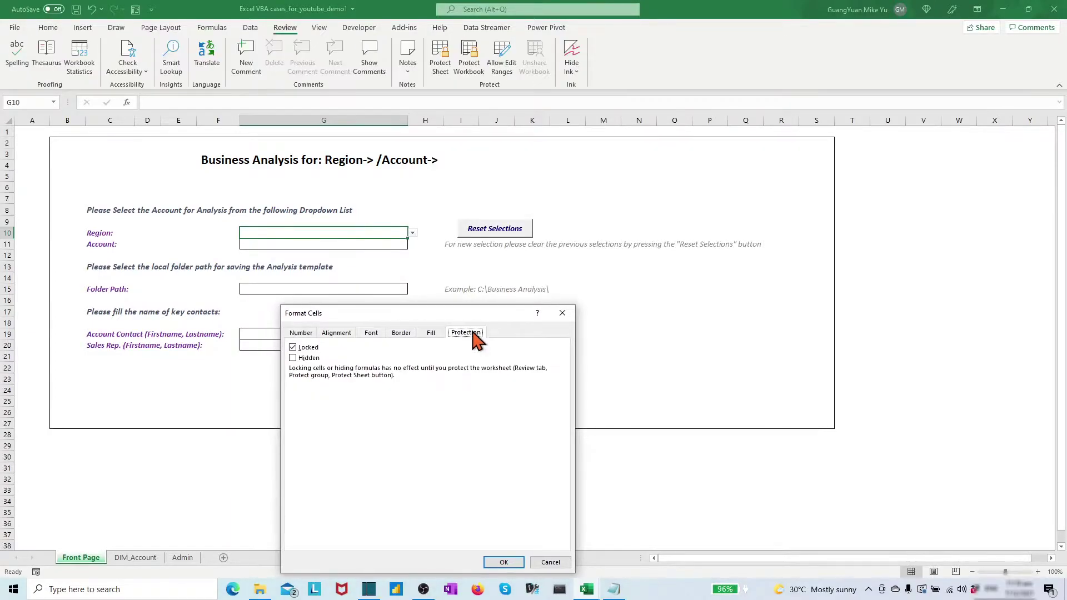
click(293, 348)
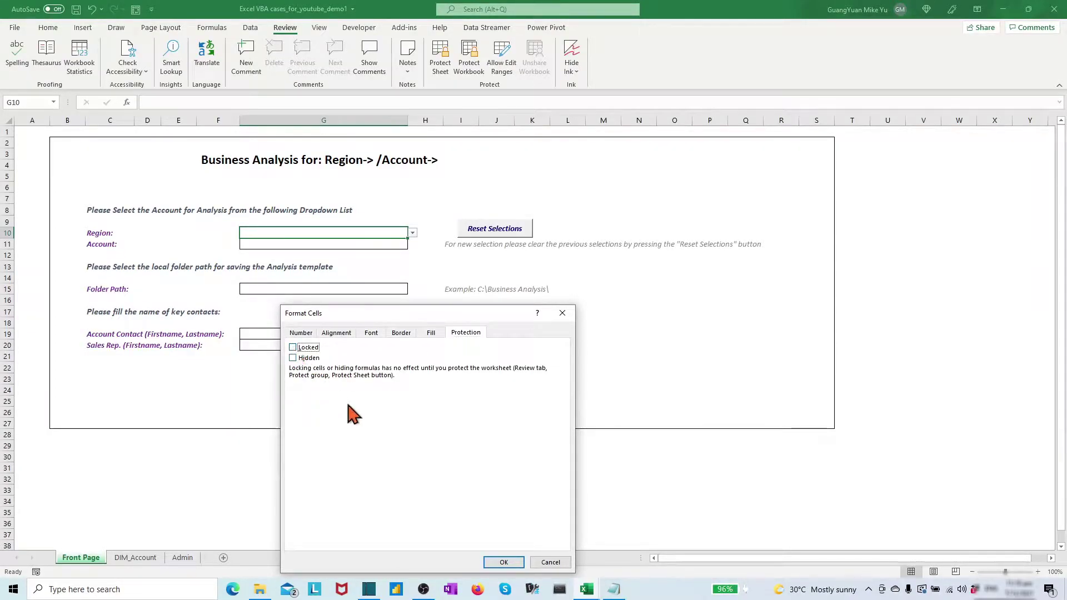
click(504, 563)
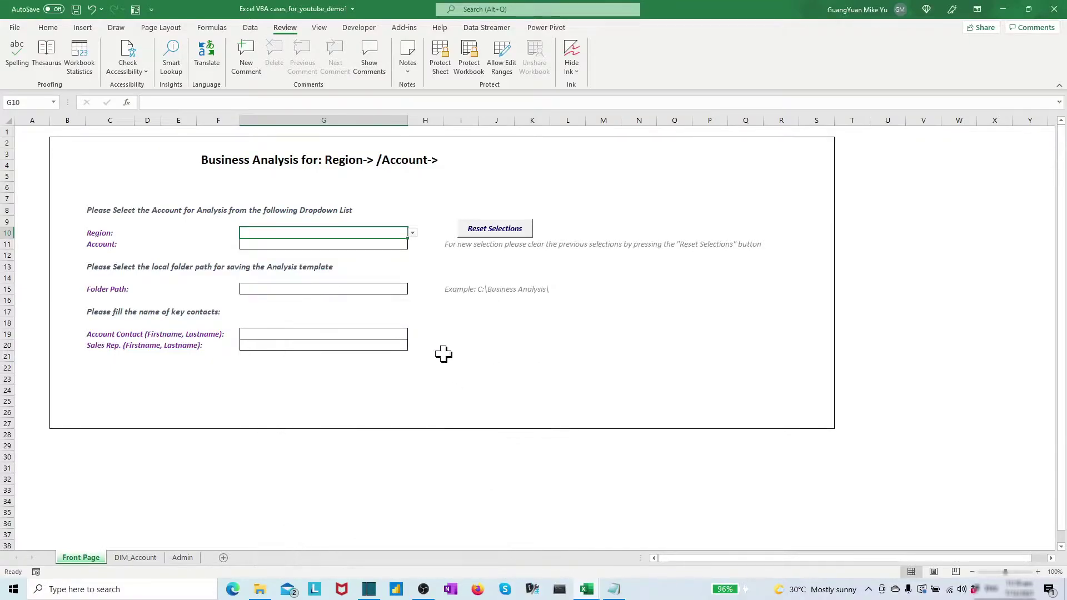
Clear the Locked protection setting on the Account cell G11
click(386, 245)
right_click(386, 244)
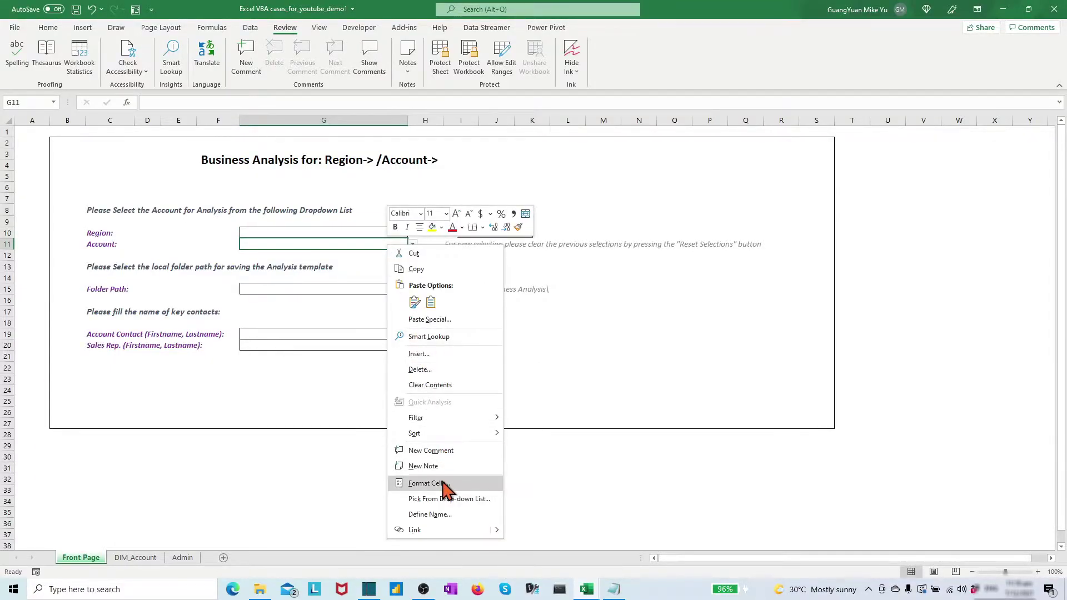
click(442, 485)
click(321, 348)
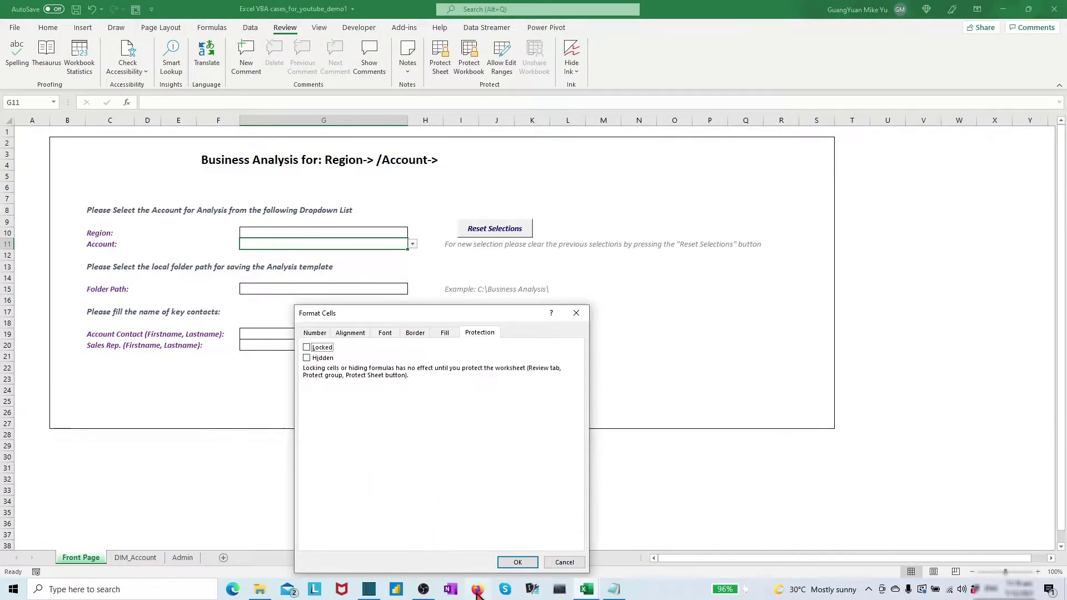
click(517, 561)
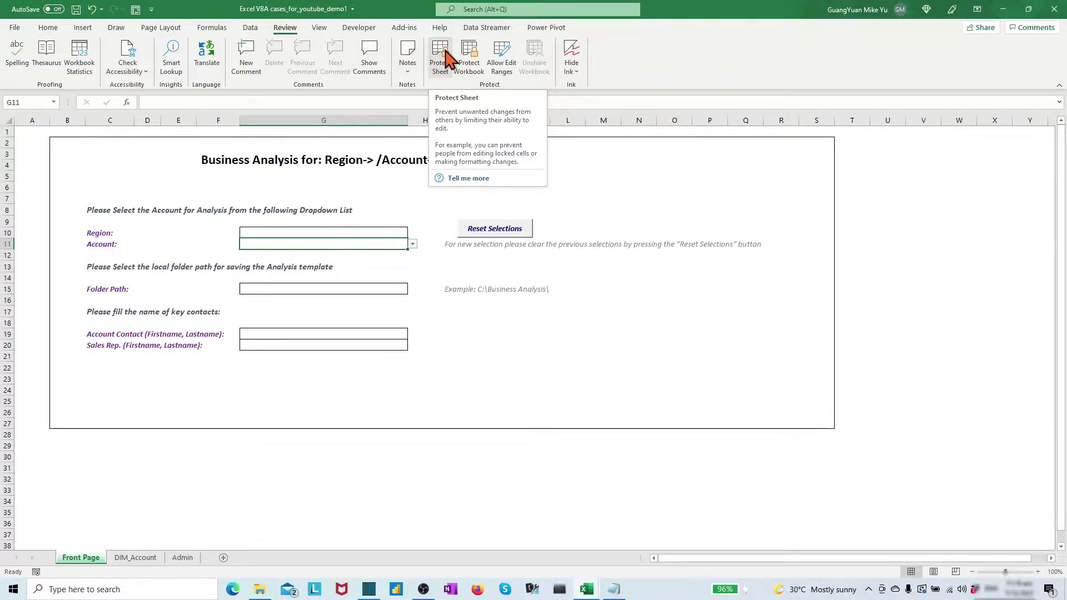
Protect the Front Page sheet with default options and no password
click(442, 59)
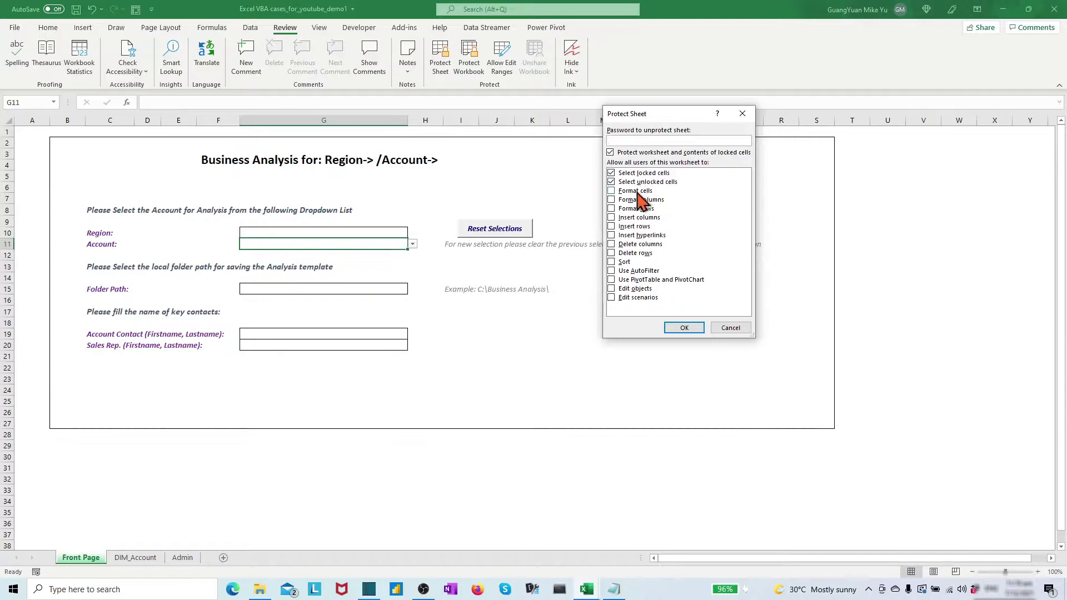
click(685, 328)
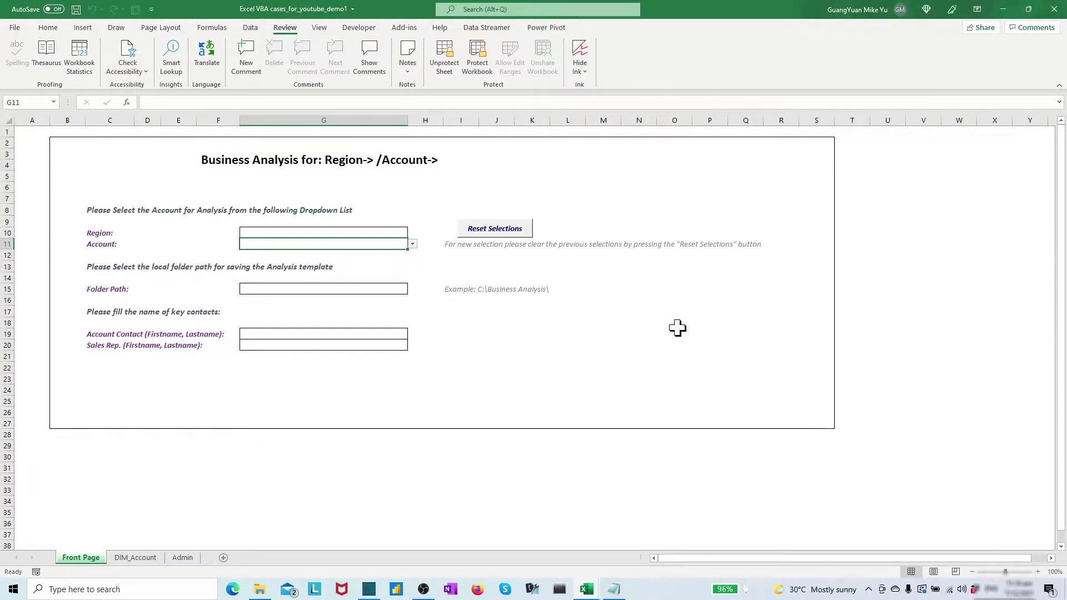
click(104, 234)
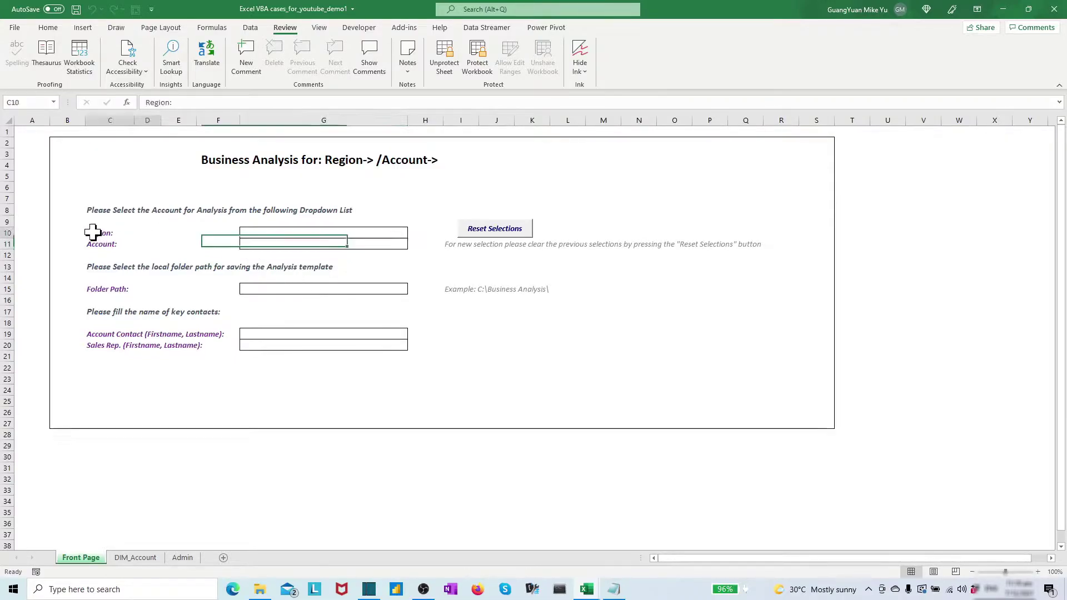
key(Delete)
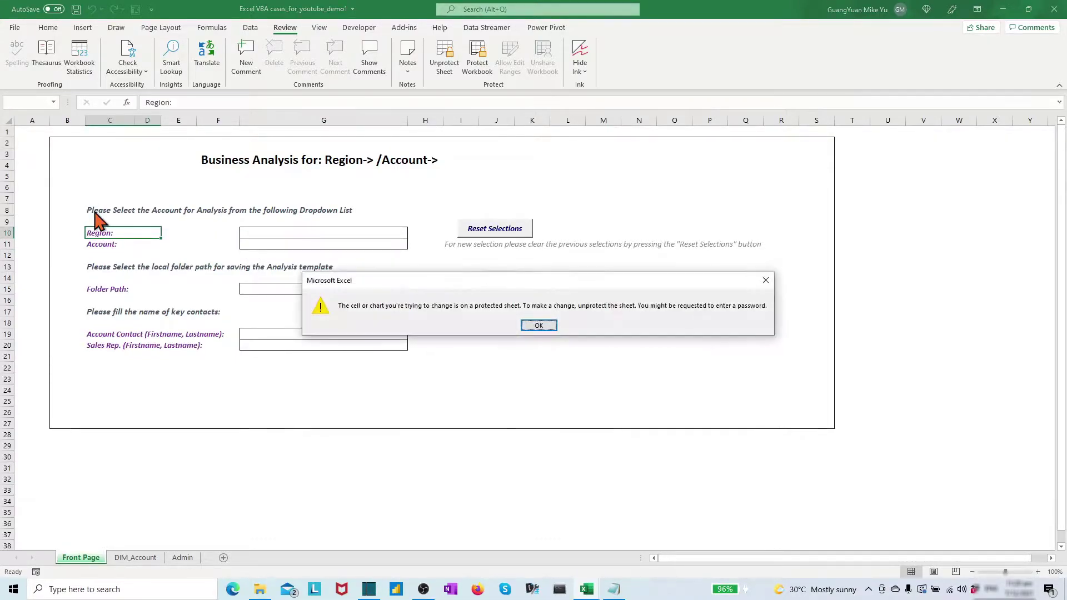
click(530, 327)
click(326, 234)
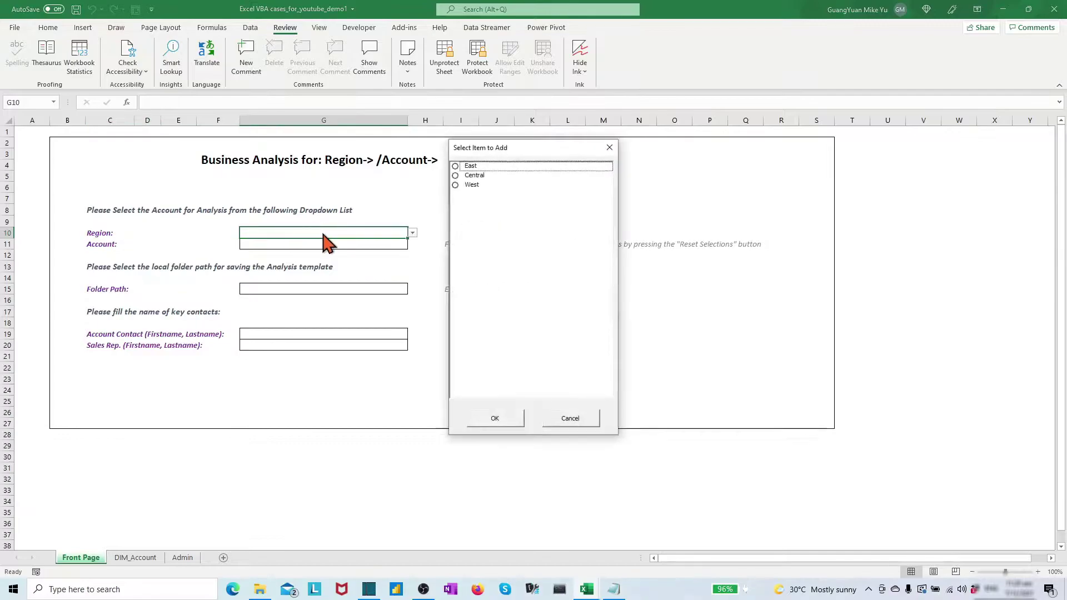
click(460, 165)
click(494, 417)
click(134, 245)
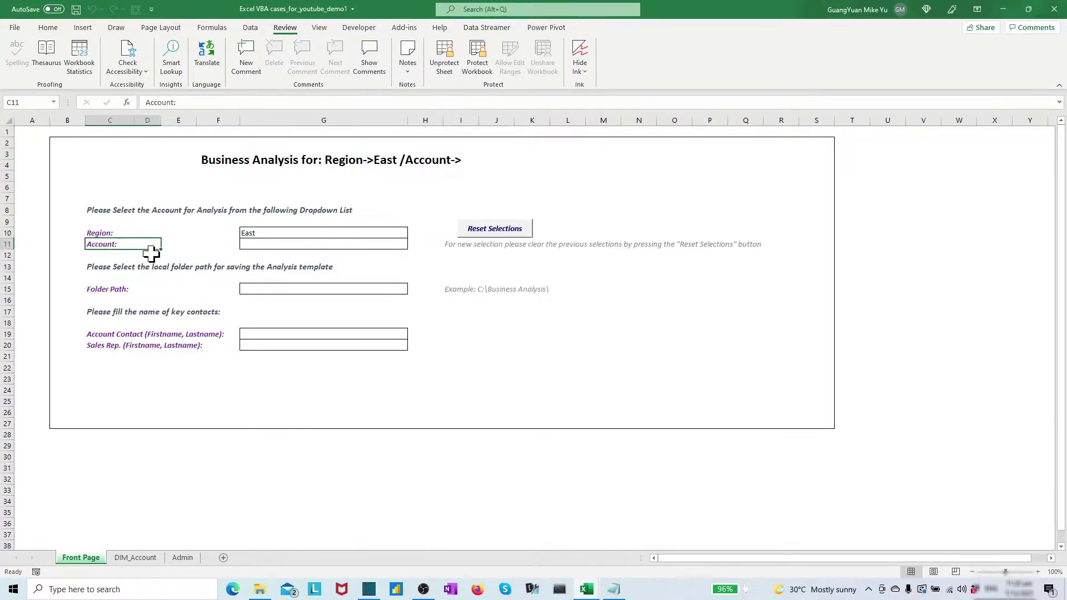
key(Delete)
click(525, 327)
click(382, 245)
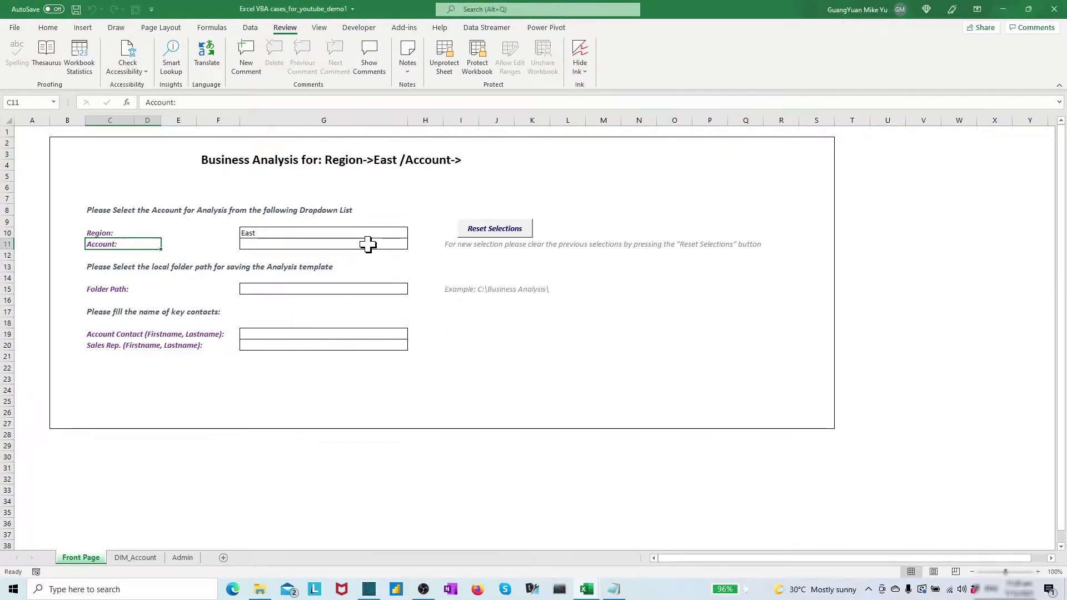
click(461, 167)
click(500, 417)
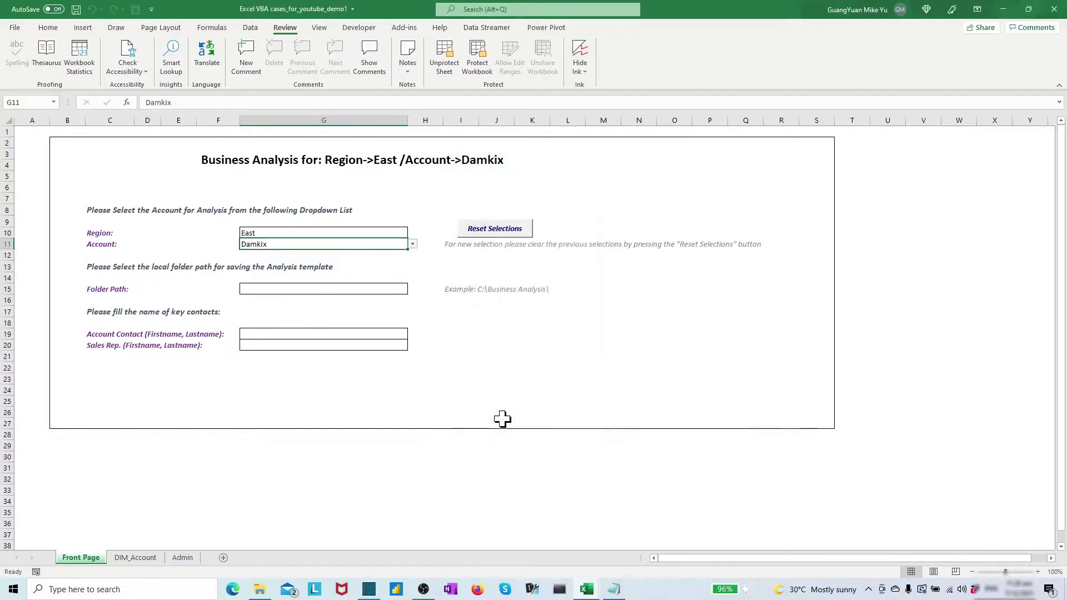
click(454, 245)
key(Delete)
click(540, 326)
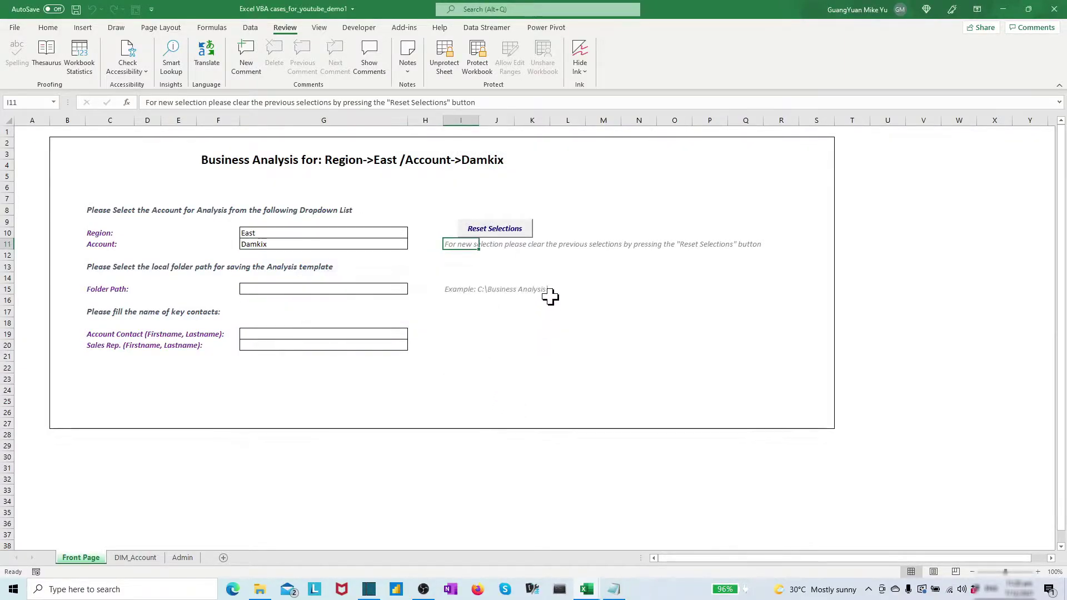
click(526, 266)
click(496, 232)
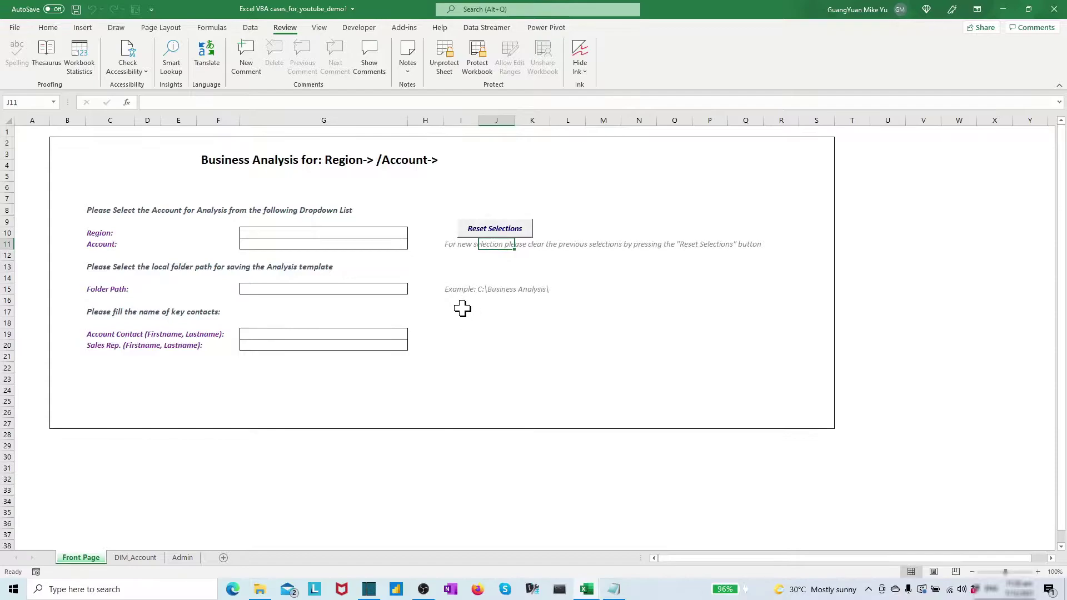
Unprotect the Front Page sheet and confirm G10 is still unlocked
click(444, 63)
click(388, 235)
key(Escape)
right_click(386, 236)
click(428, 472)
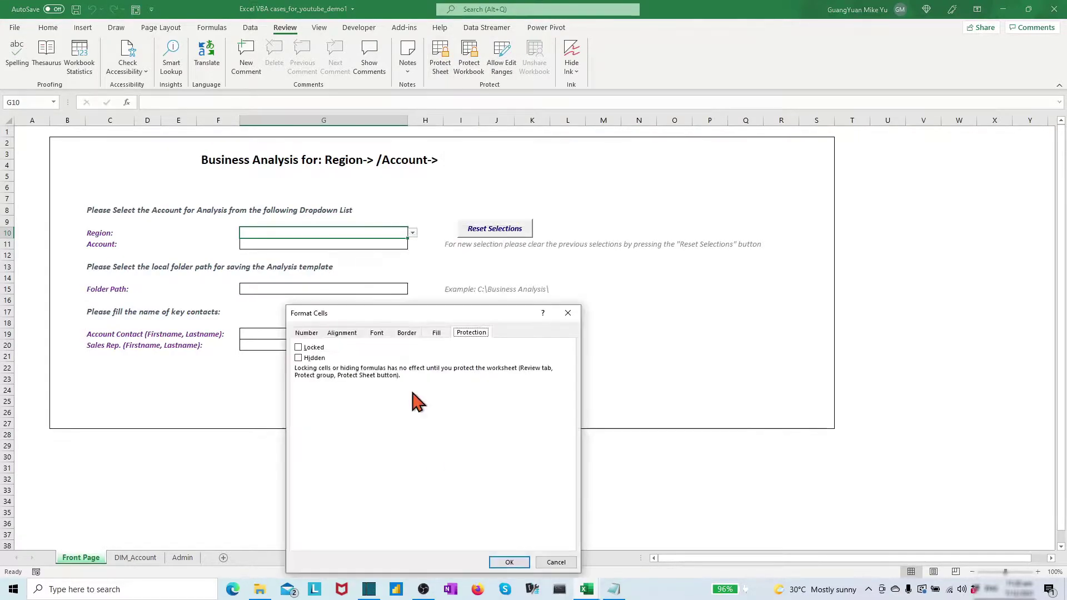
click(315, 348)
Confirm the Account cell G11 is still unlocked
click(527, 561)
right_click(392, 244)
click(428, 482)
key(Return)
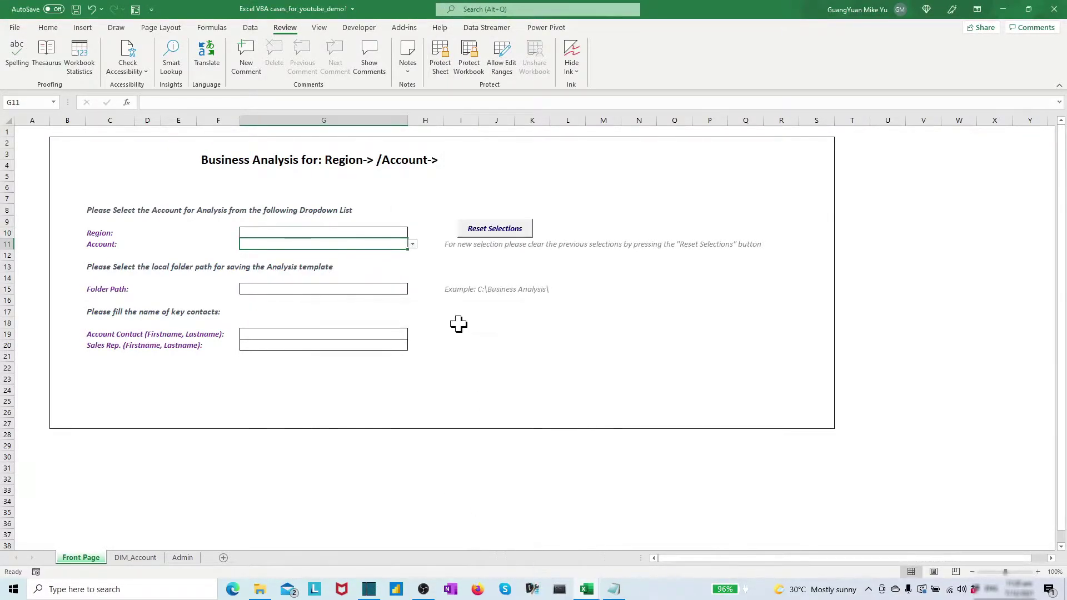
click(461, 323)
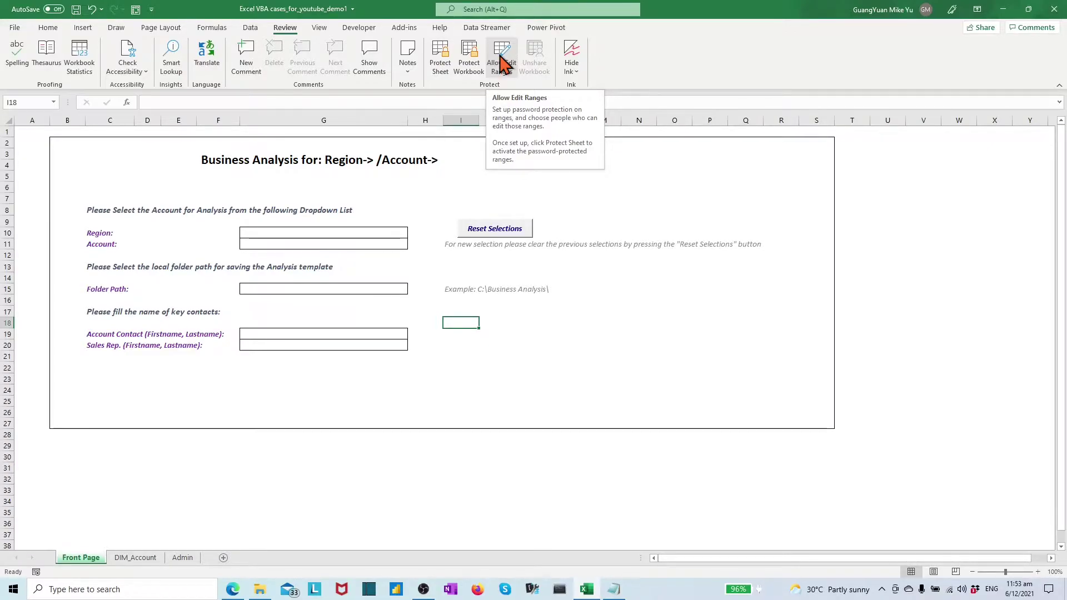
Define a new editable range 'Editable ranges after protect' referring to G10, G11, G15, G19, G20
click(503, 66)
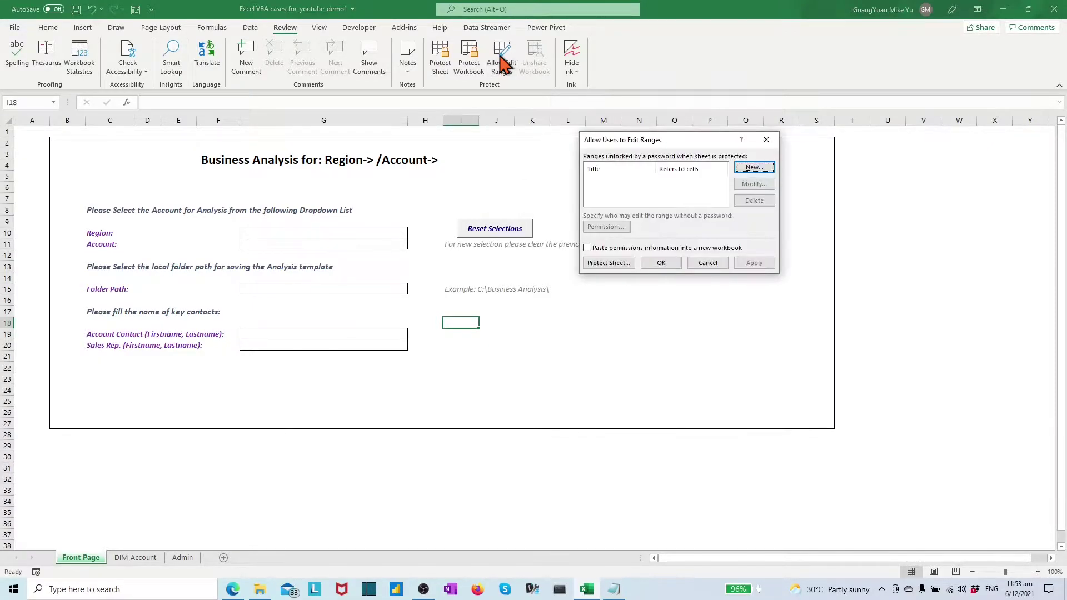
click(755, 169)
text(Editable ranges)
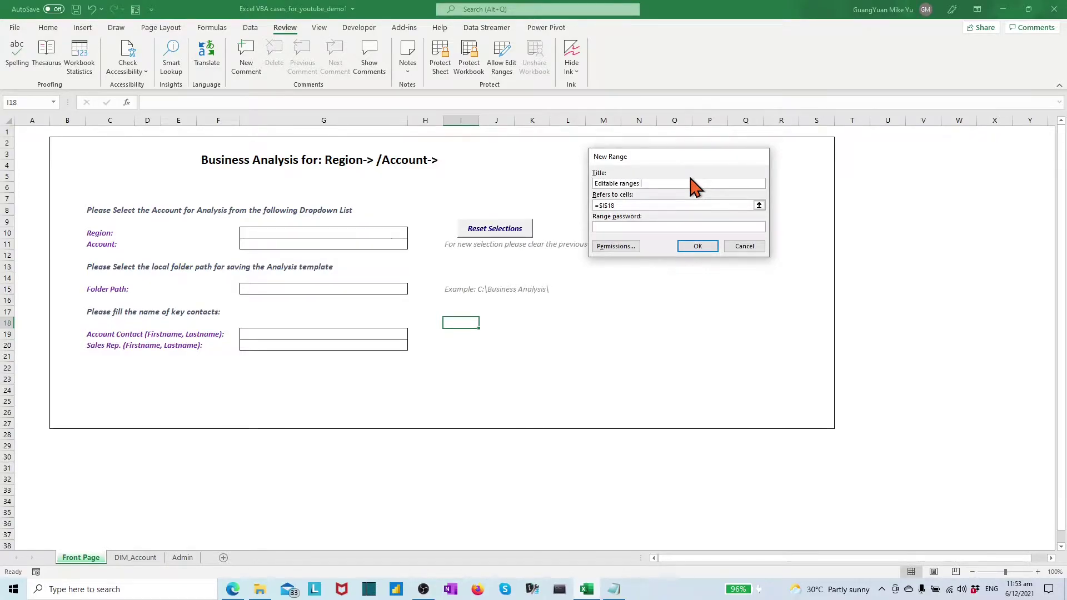
text(after p)
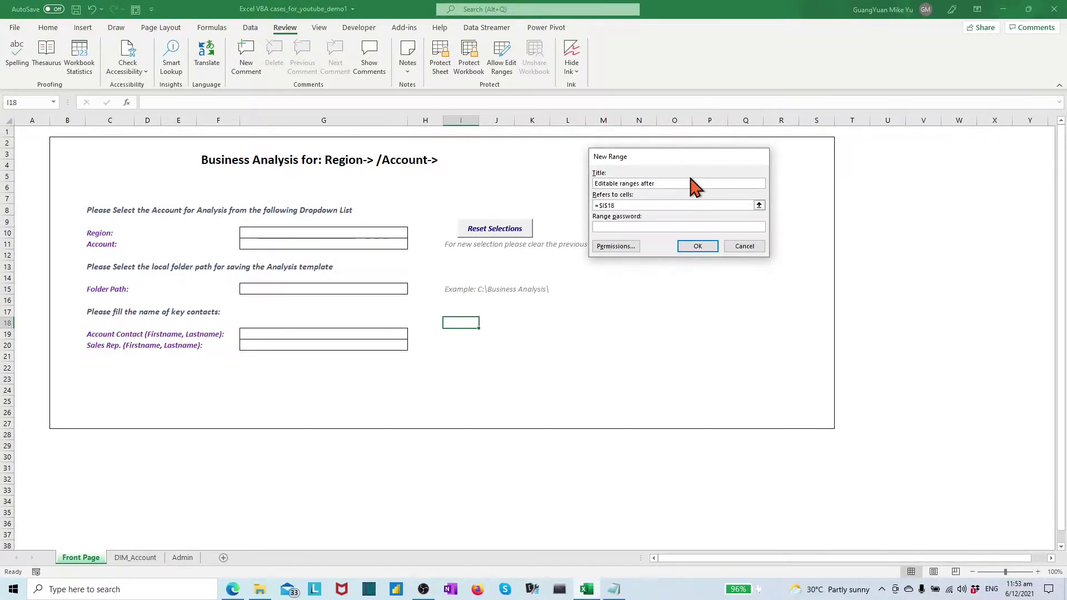
text(rotect)
click(629, 206)
key(BackSpace)
key(BackSpace)
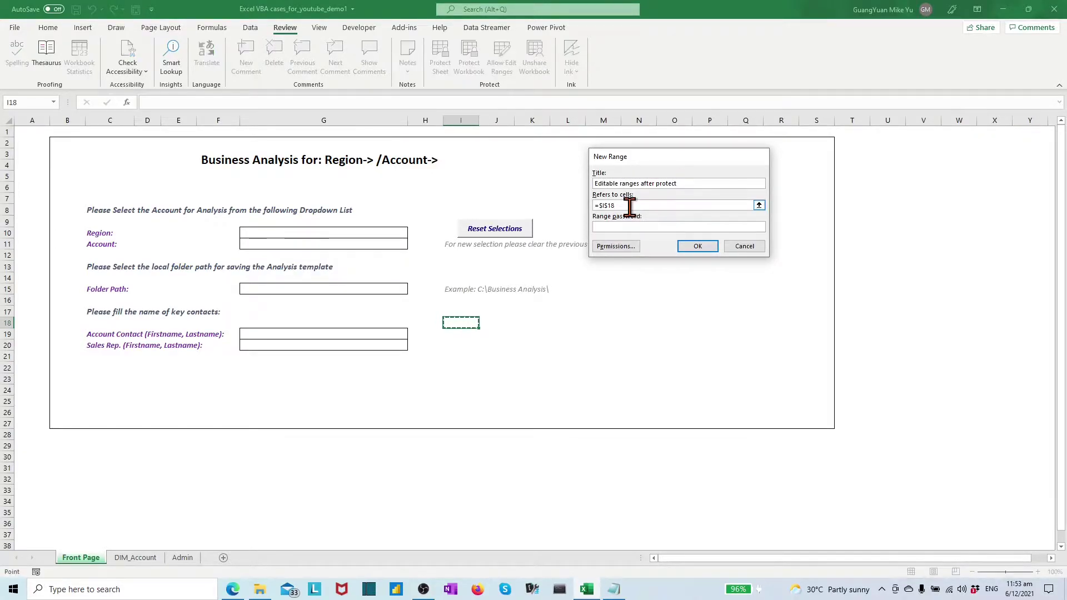
key(BackSpace)
key(BackSpace)
key(BackSpace)
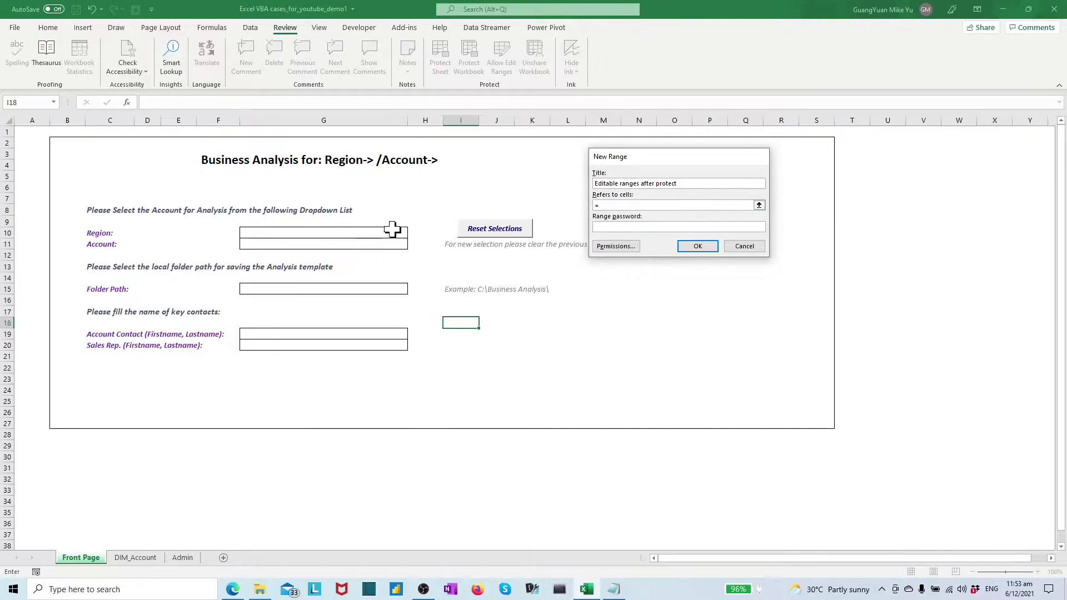
click(389, 234)
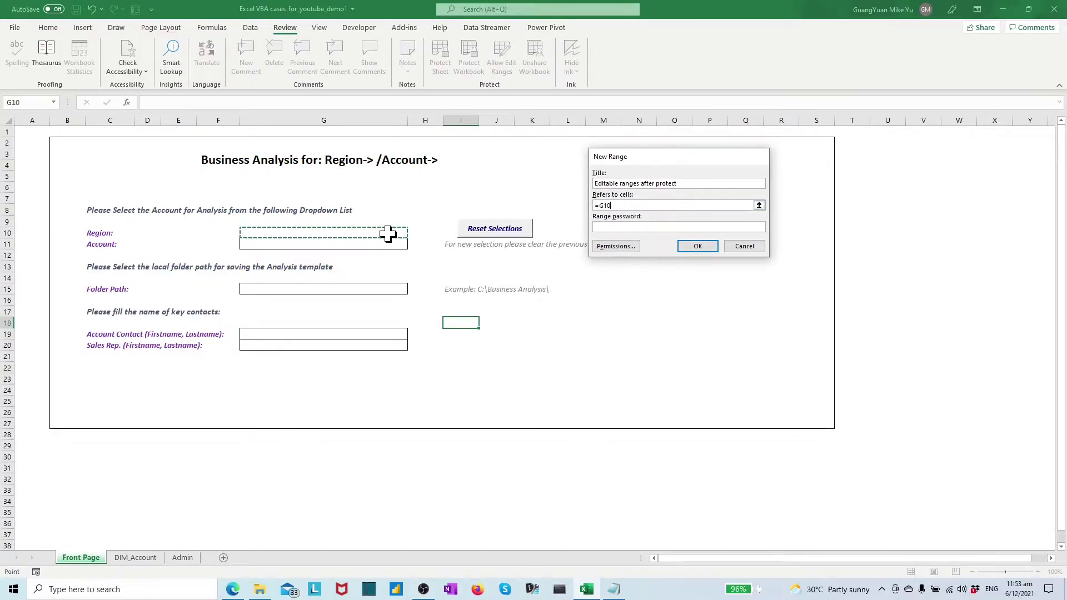
ctrl+click(375, 242)
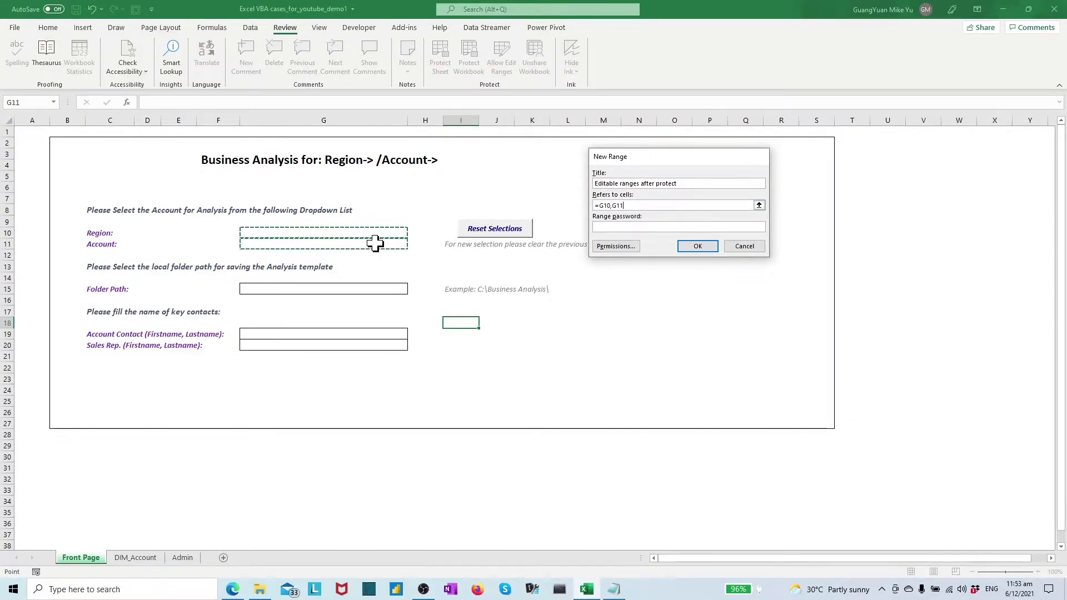
ctrl+click(367, 290)
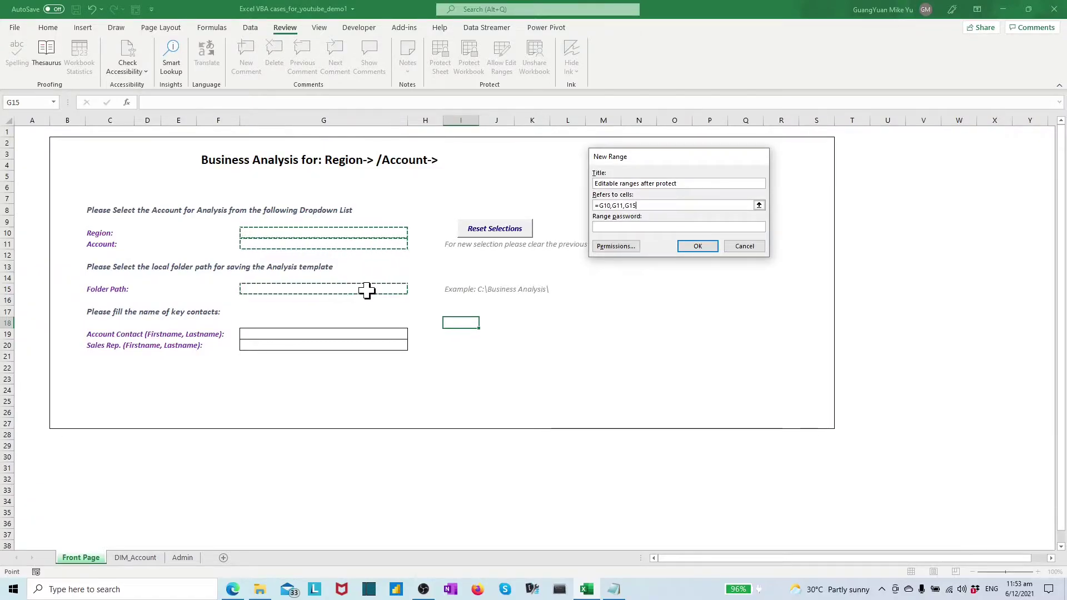
ctrl+click(374, 333)
ctrl+click(375, 350)
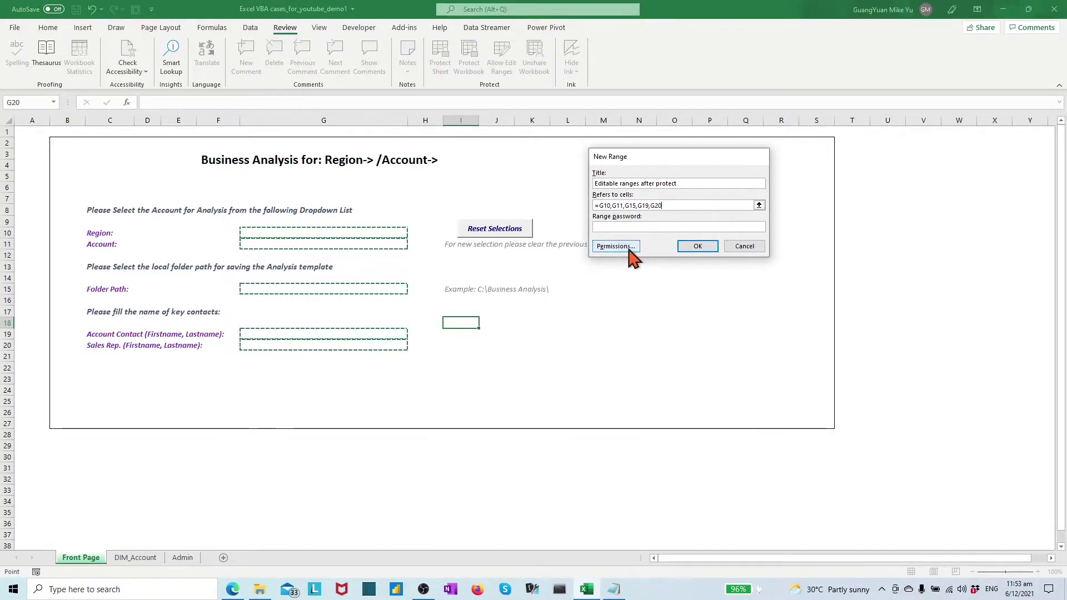
Leave user permissions unchanged, then confirm and apply the new editable range
click(617, 246)
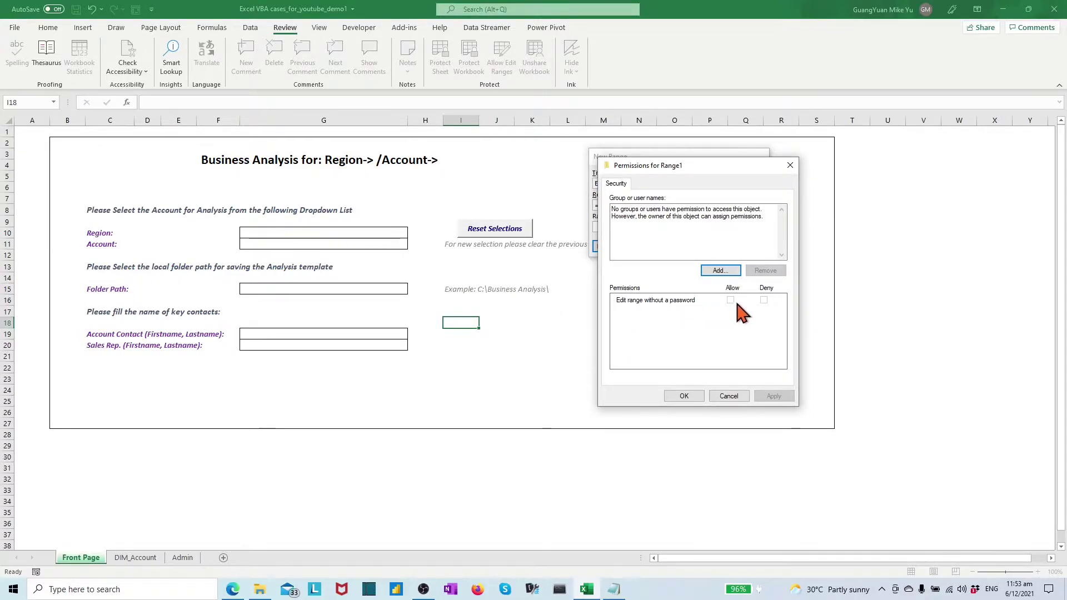
click(729, 396)
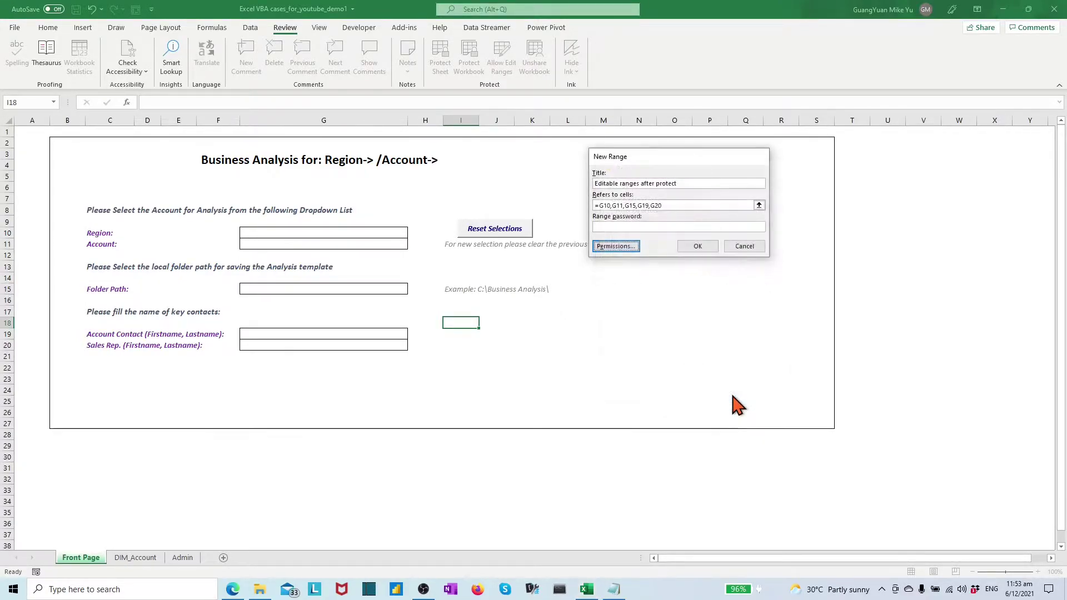
click(698, 246)
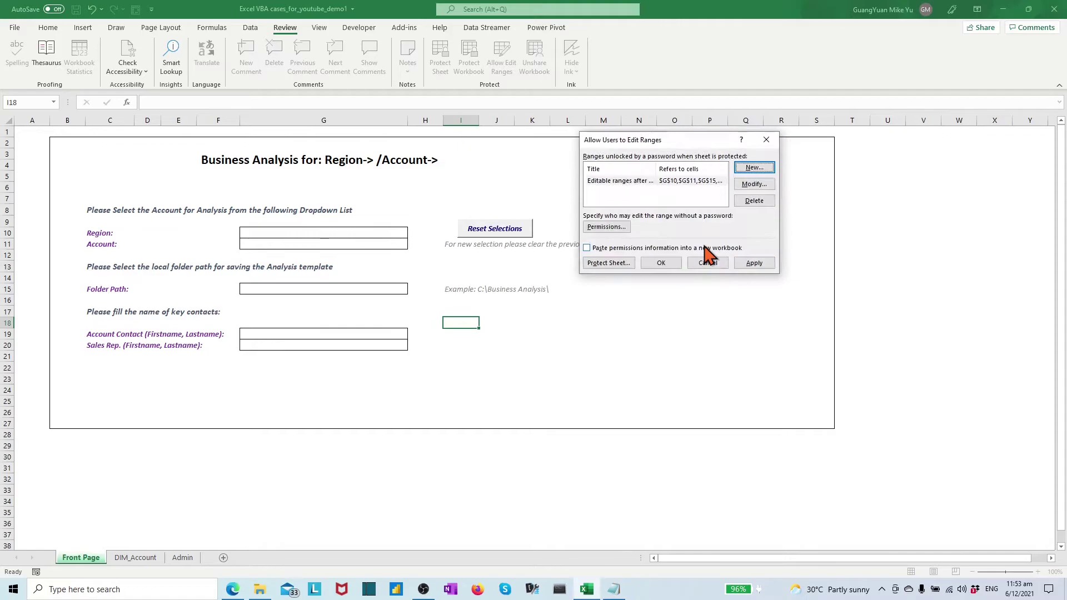
click(754, 266)
click(664, 264)
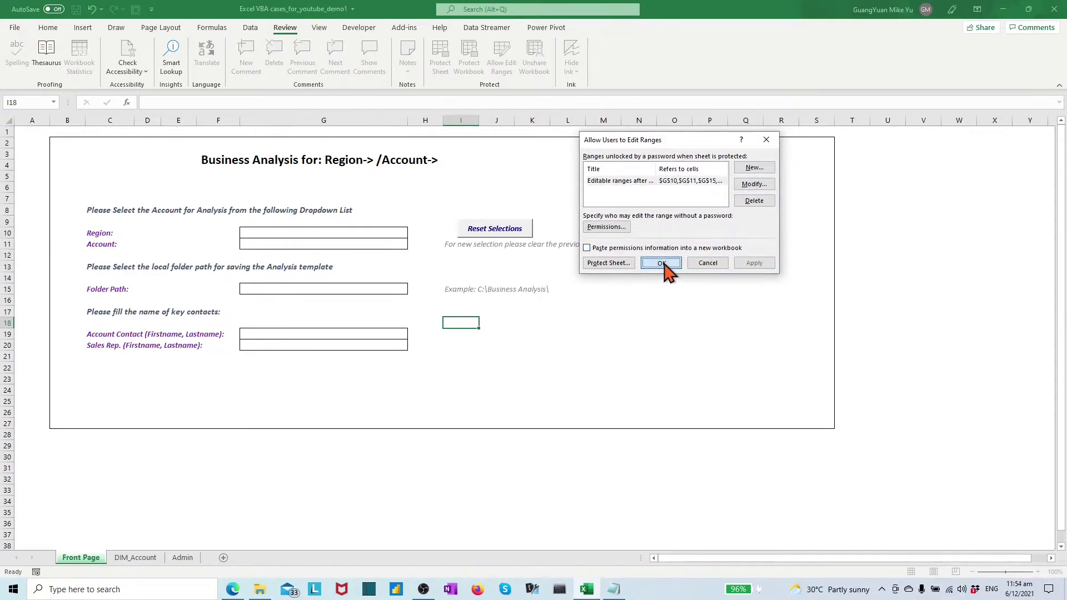
click(624, 334)
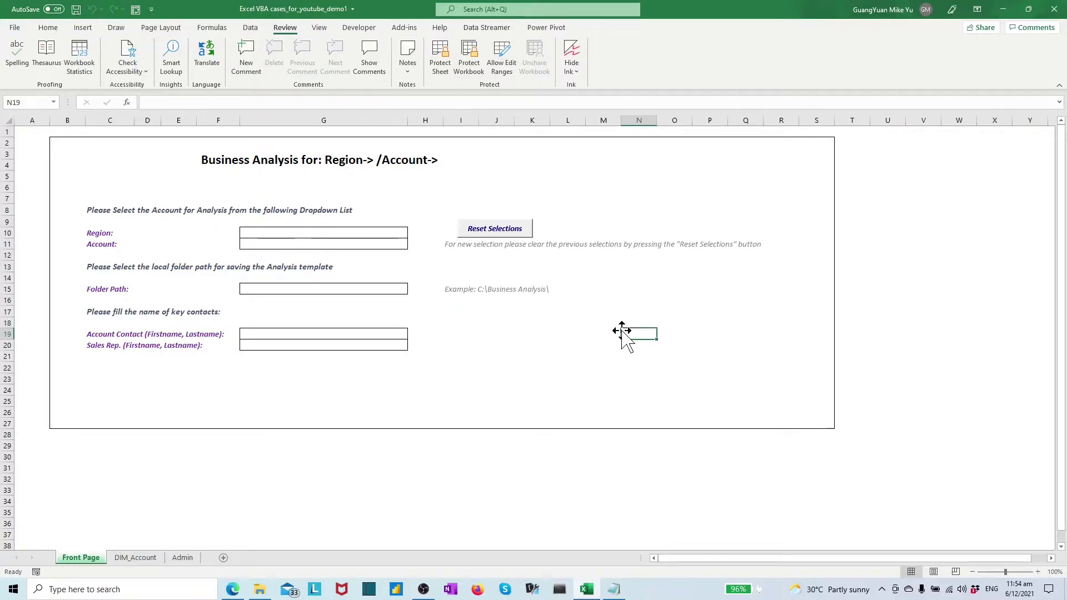
Protect the Front Page sheet with a password, entered twice to confirm
click(443, 57)
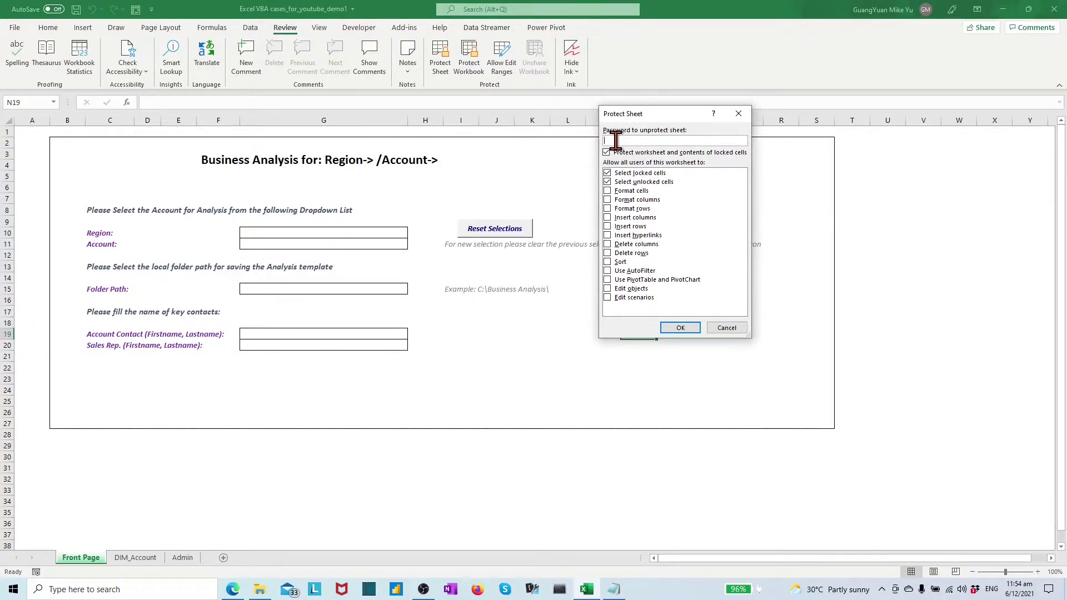
click(677, 328)
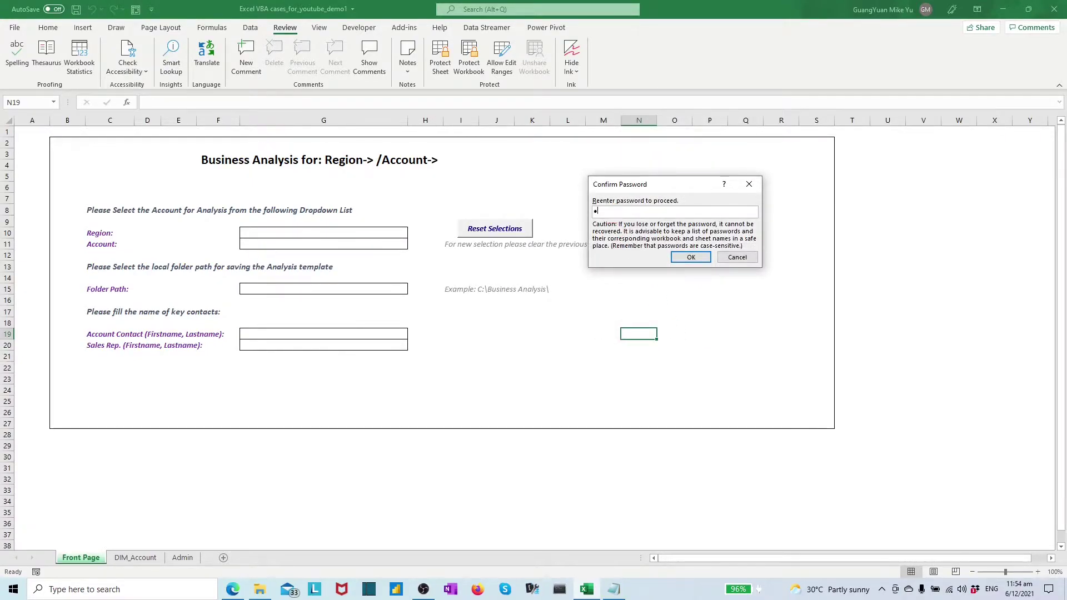
click(690, 259)
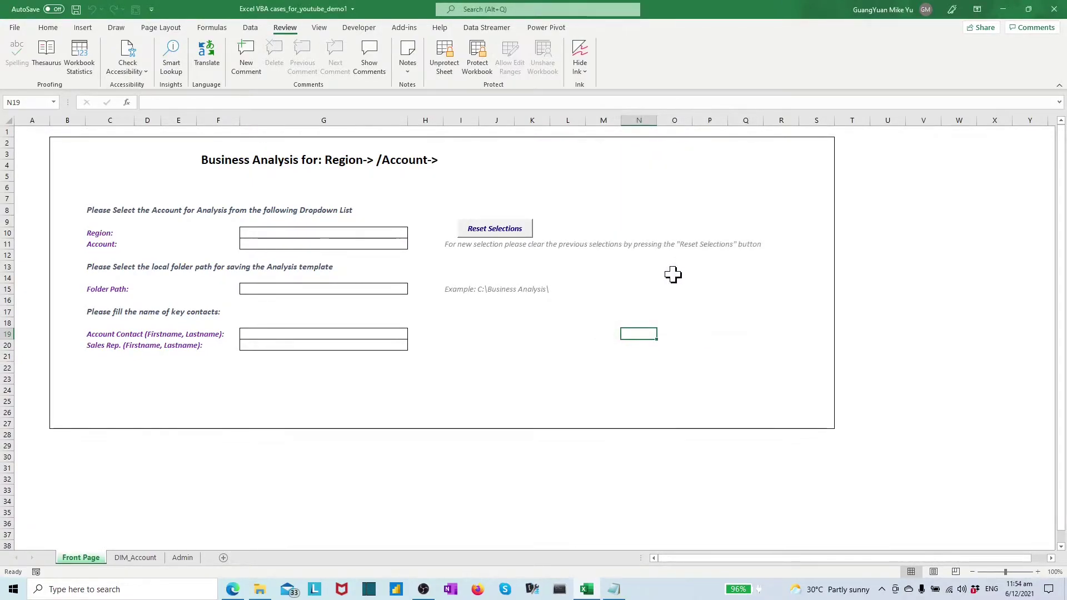
click(527, 346)
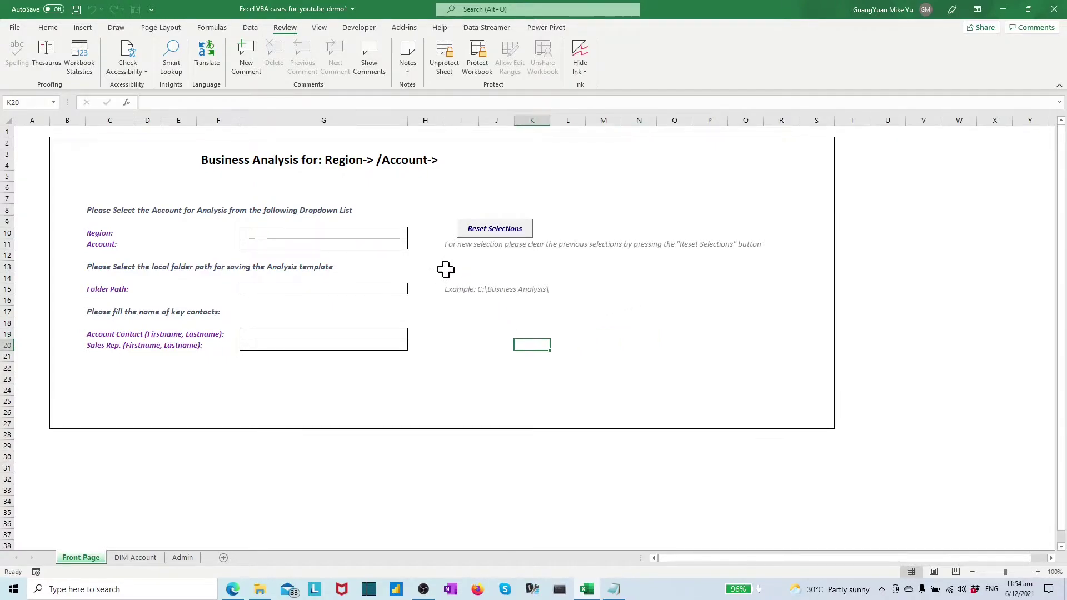
Choose East as the Region and Damkix as the Account
click(399, 233)
click(464, 164)
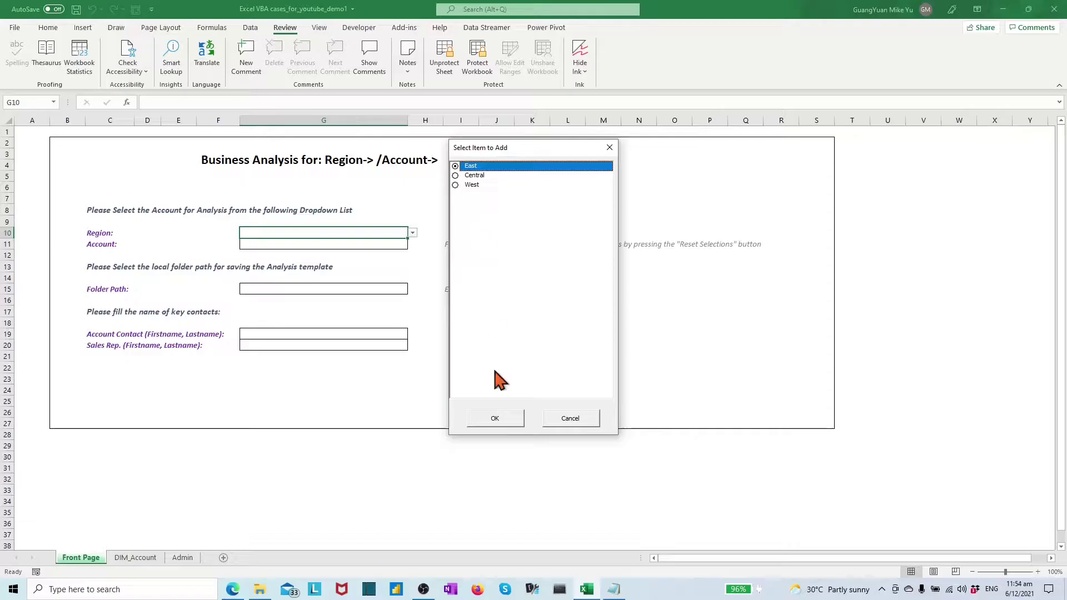
click(492, 416)
click(367, 241)
click(461, 171)
click(497, 418)
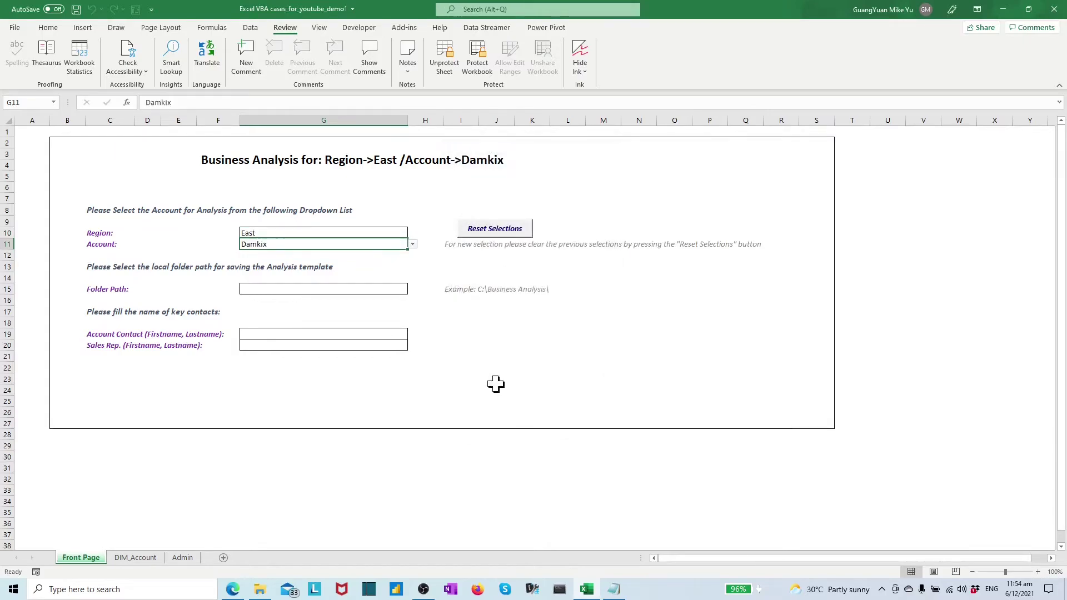
Check that three locked cells beside the form reject edits, dismissing each warning
double_click(455, 244)
click(538, 325)
double_click(461, 290)
click(539, 326)
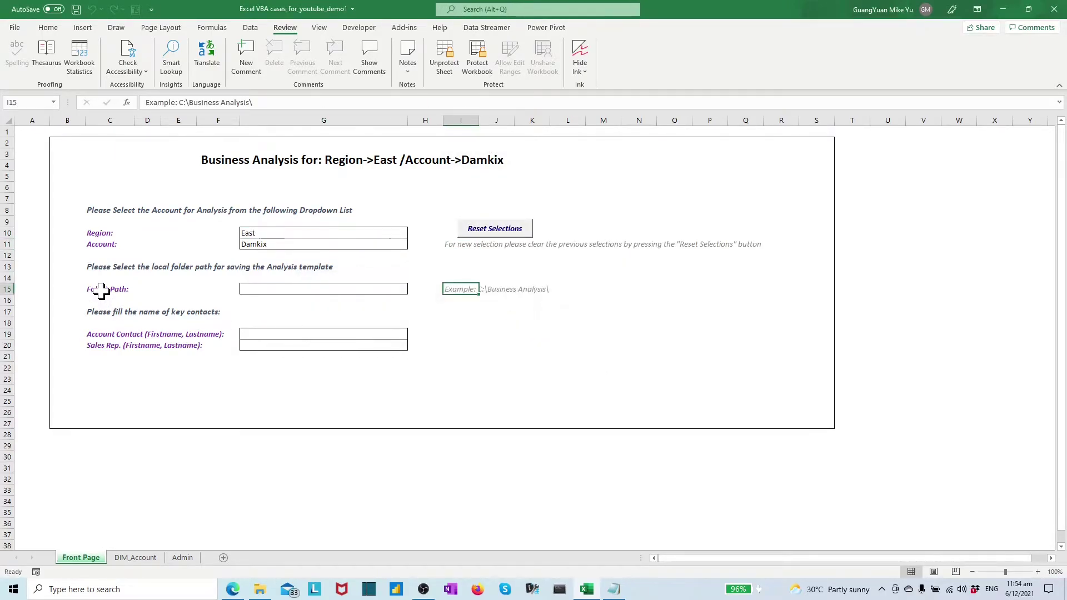
double_click(103, 289)
click(538, 326)
Enter folder path C:\ plus the Account Contact and Sales Rep. names
click(281, 289)
text(C:\)
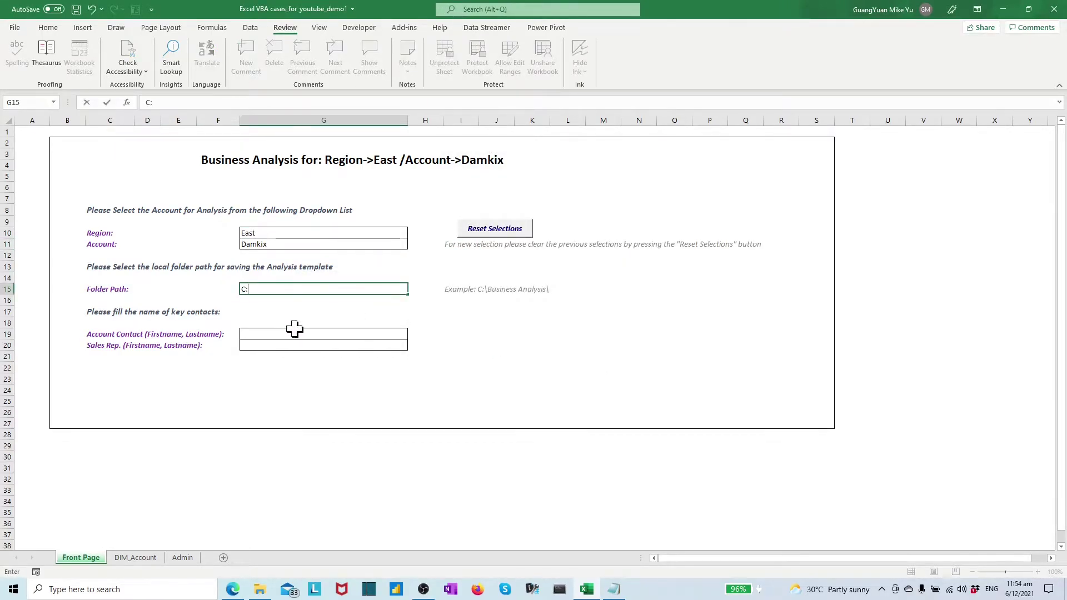
click(274, 335)
text(MI)
click(326, 345)
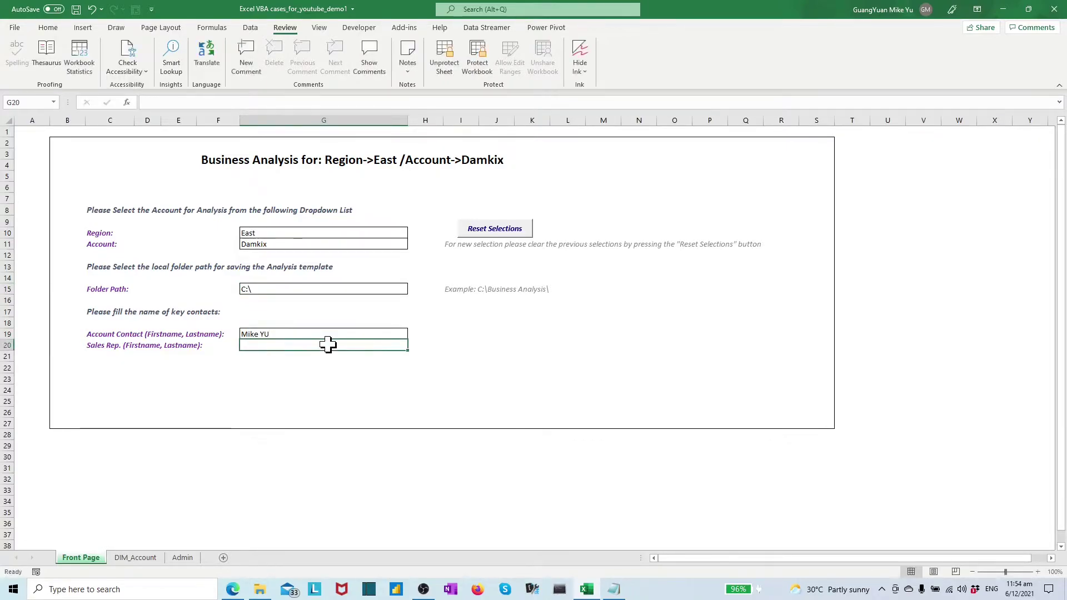
key(Return)
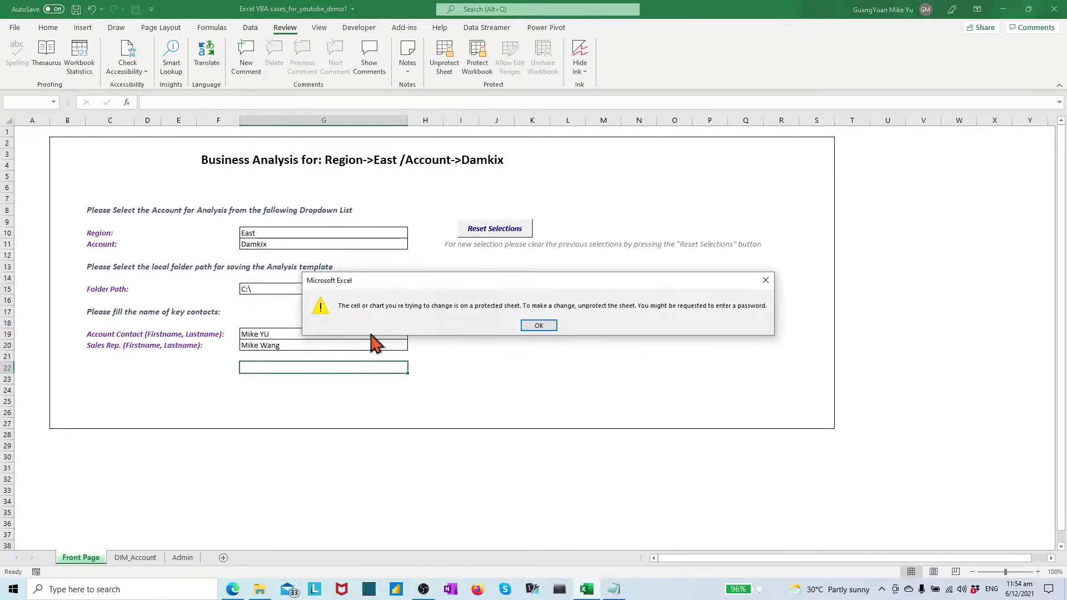
click(538, 326)
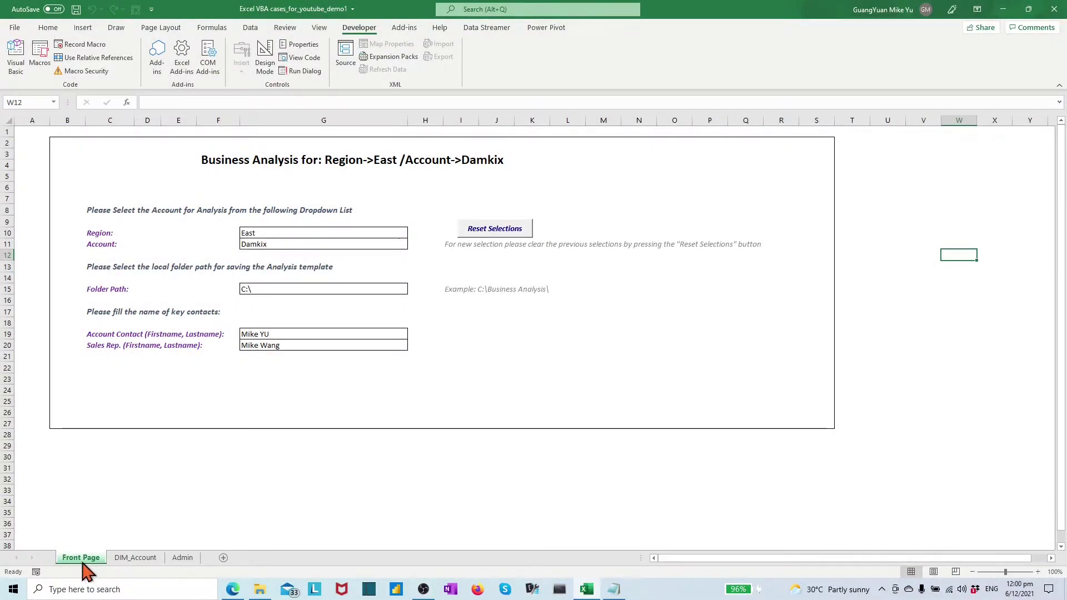
View the DIM_Account sheet, then the Admin sheet listing East, Central and West
click(134, 558)
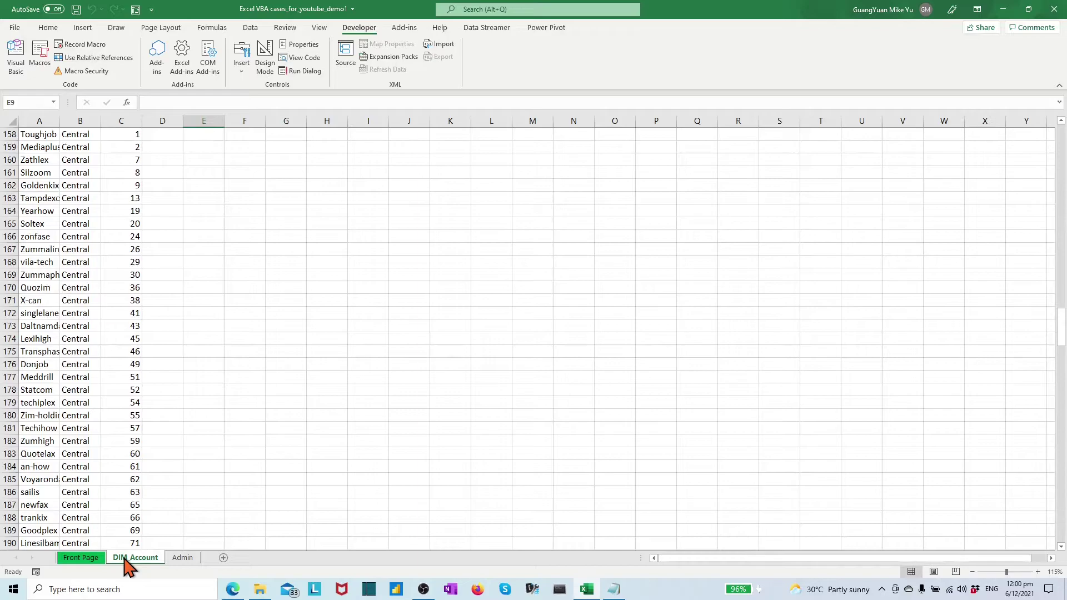
click(181, 558)
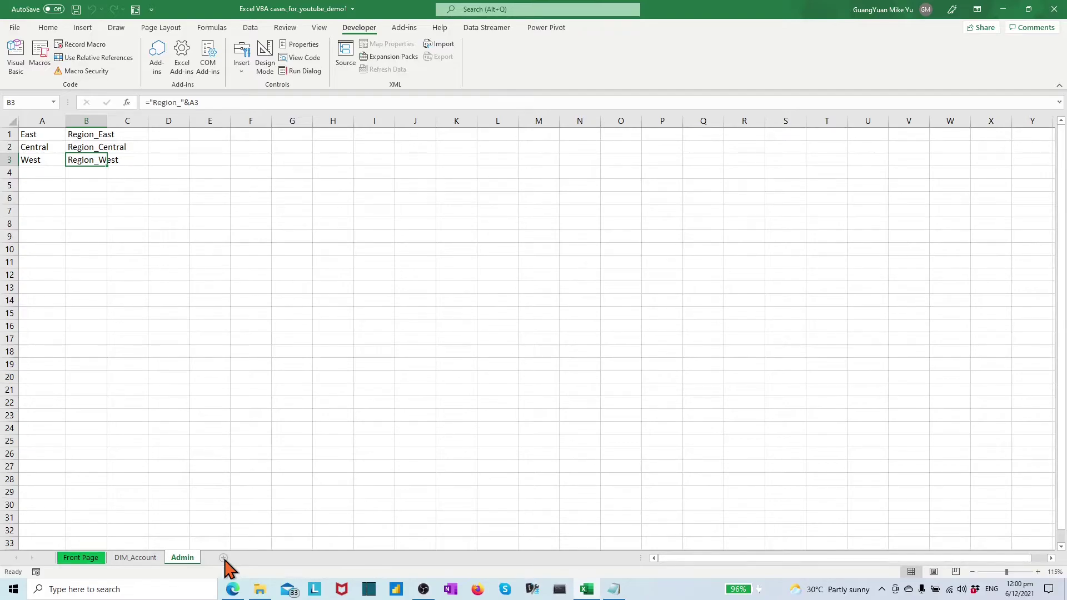
Add a new worksheet and rename it 'Analysis 1'
click(224, 558)
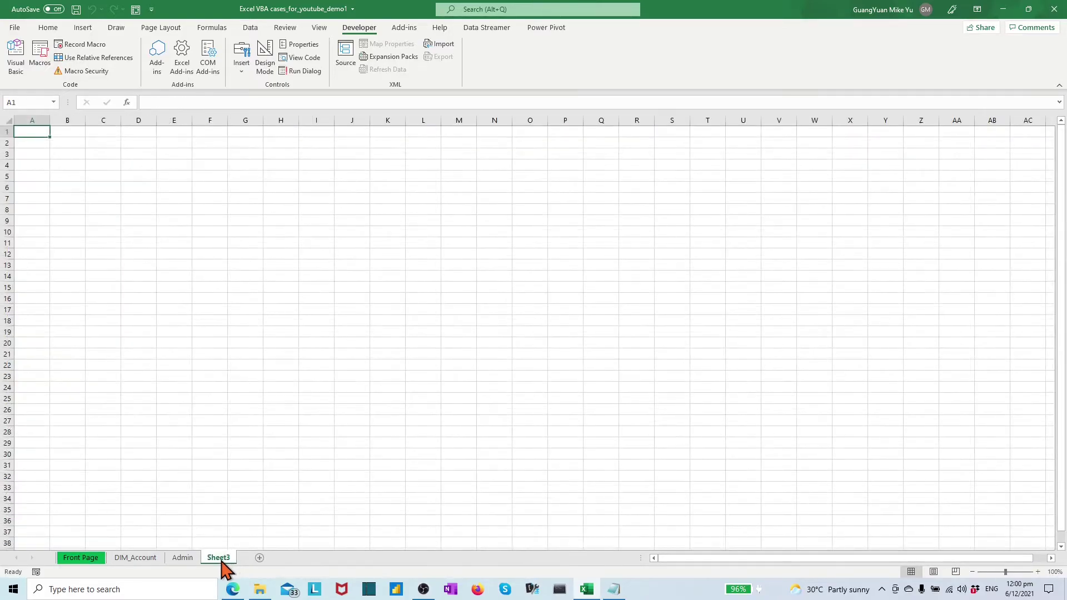
right_click(224, 561)
click(255, 440)
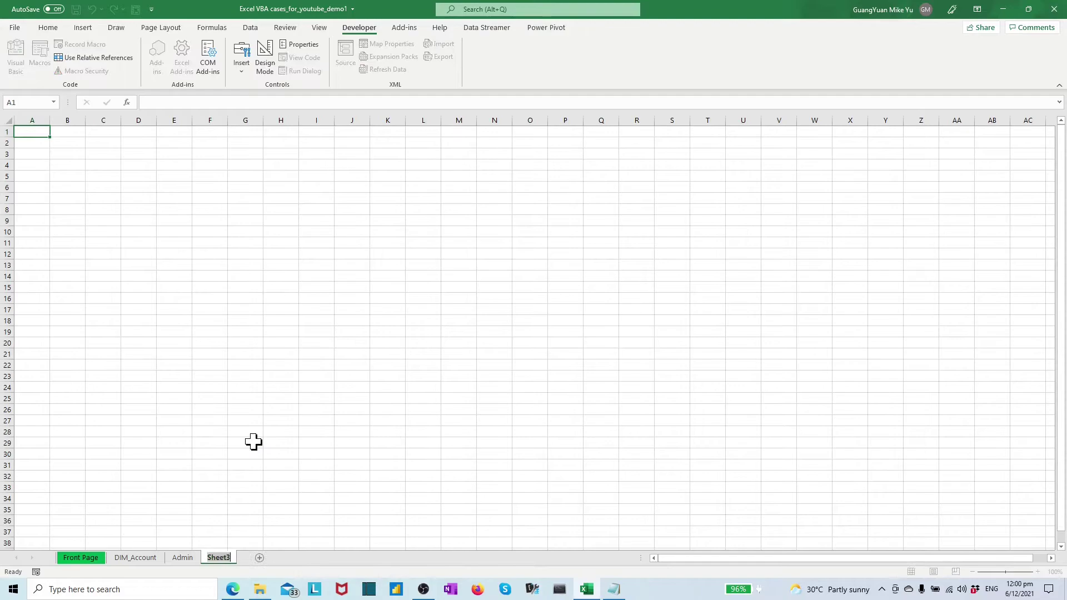
text(Analysis 1)
click(315, 477)
Add another worksheet and begin renaming it 'Analysis 2'
click(270, 558)
right_click(273, 558)
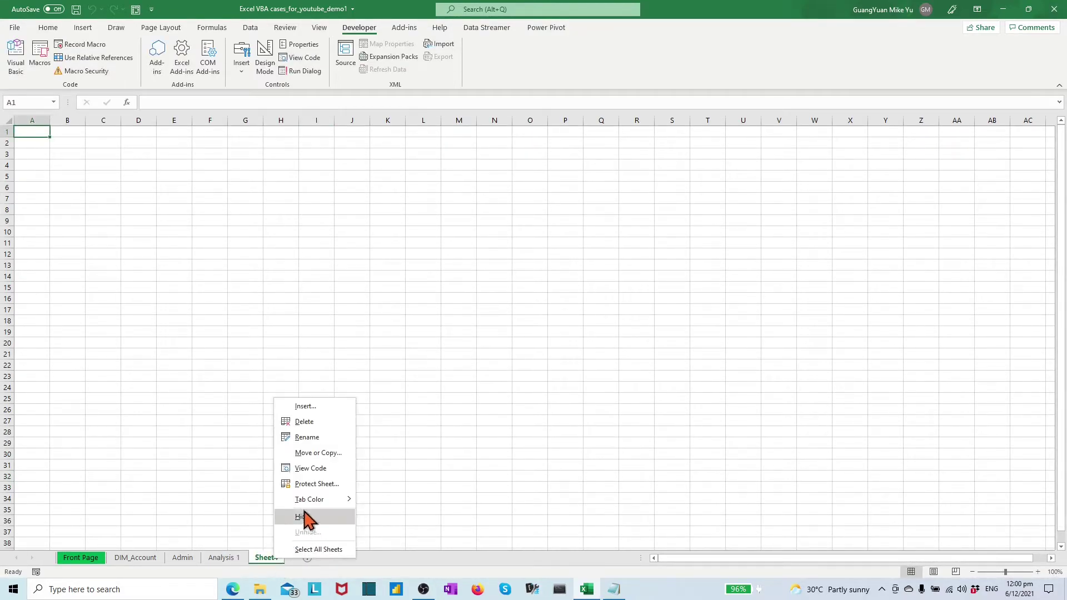
click(310, 438)
text(Analysi)
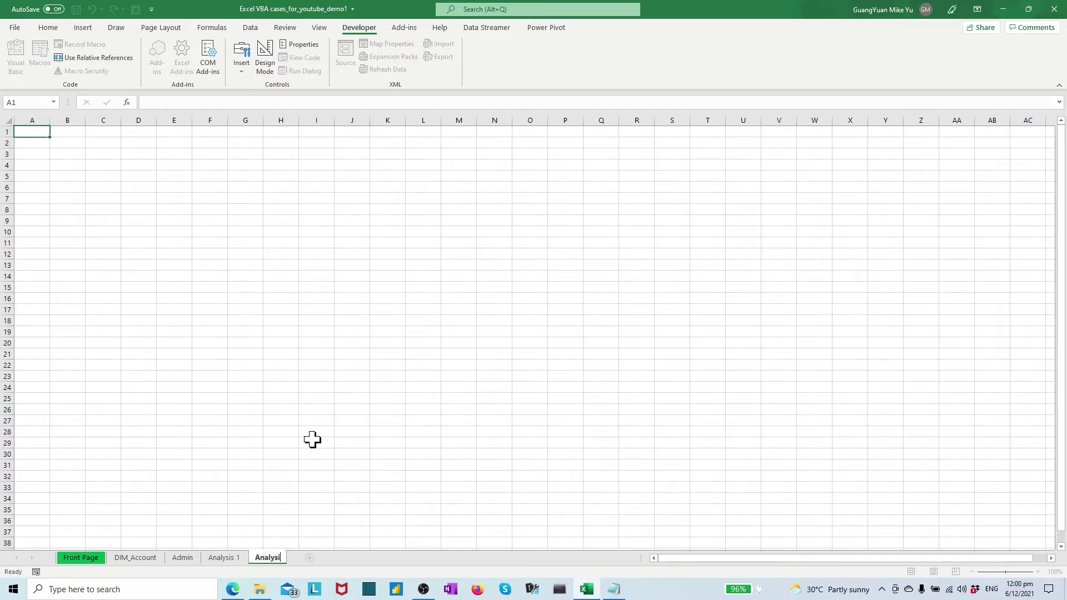
text(s 2)
Finish naming 'Analysis 2', then browse the sheet tabs to DIM_Account
click(317, 453)
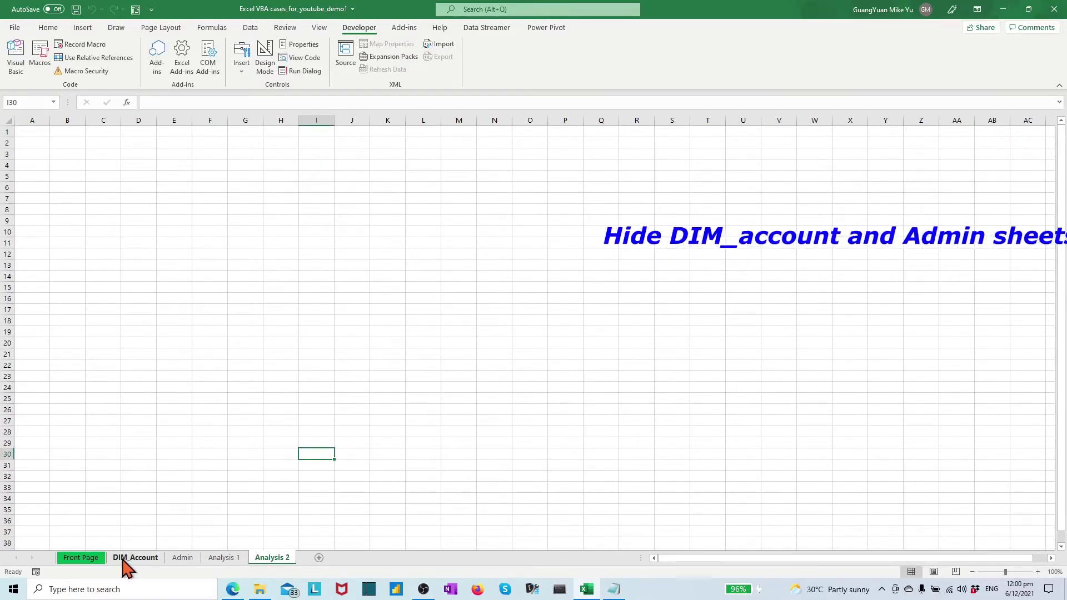
click(97, 560)
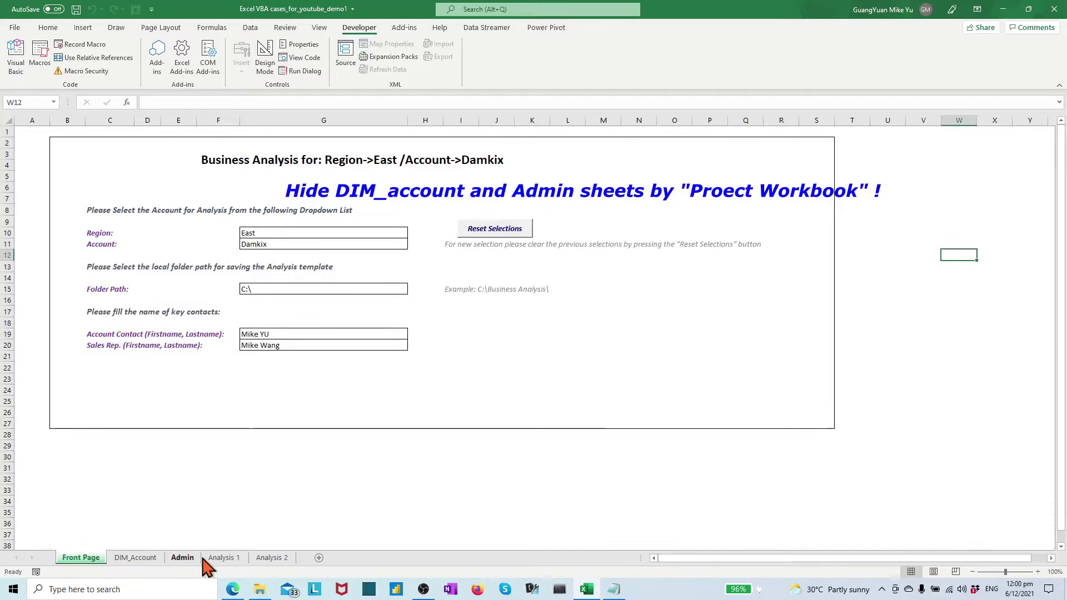
click(222, 558)
click(273, 558)
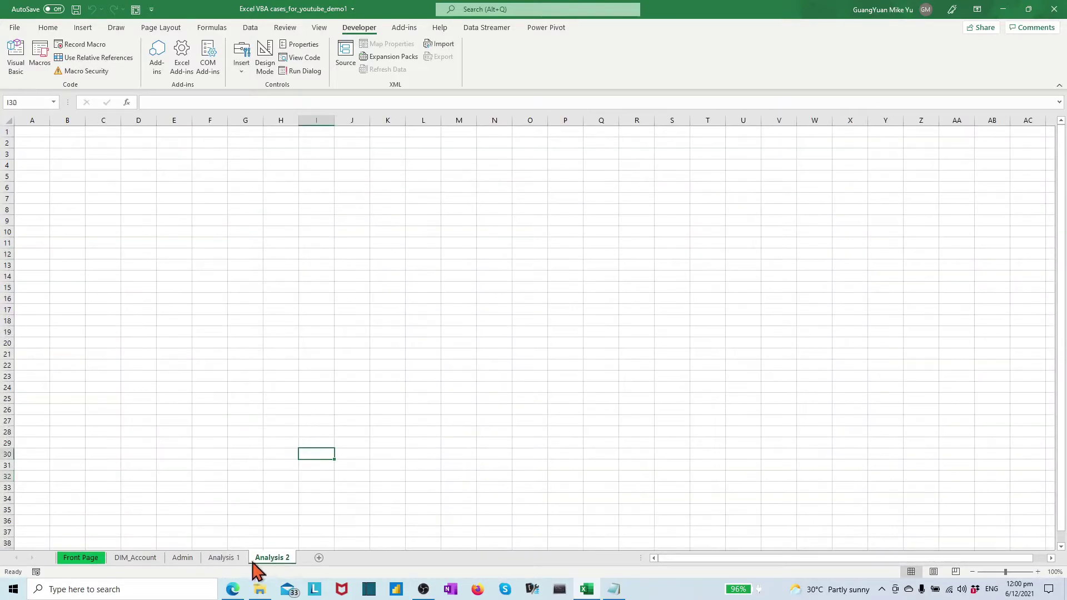
click(142, 558)
Hide the DIM_Account and Admin sheets
right_click(146, 557)
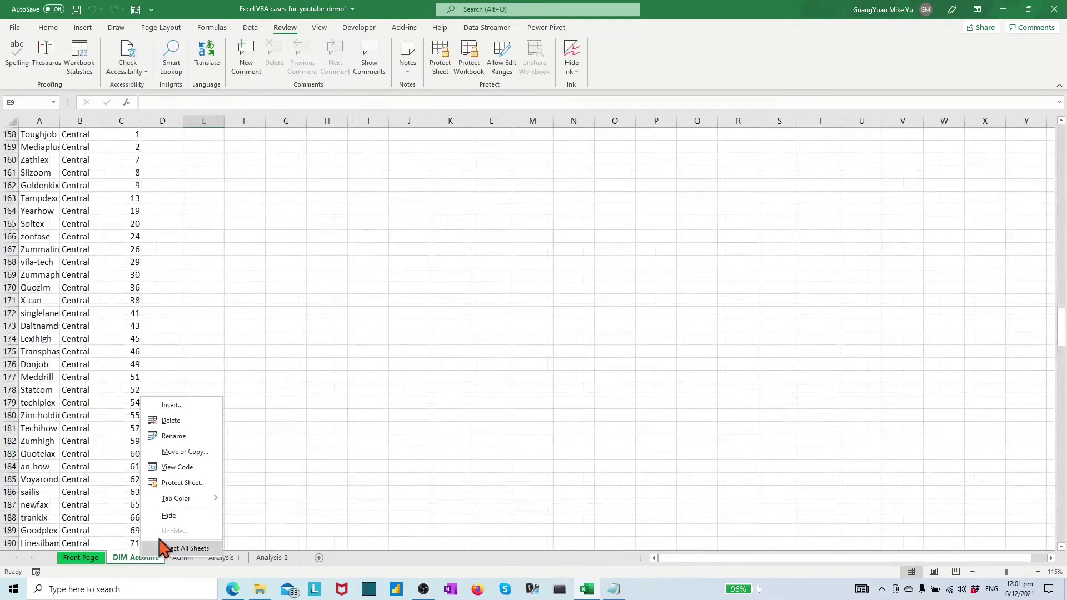
click(173, 515)
right_click(136, 559)
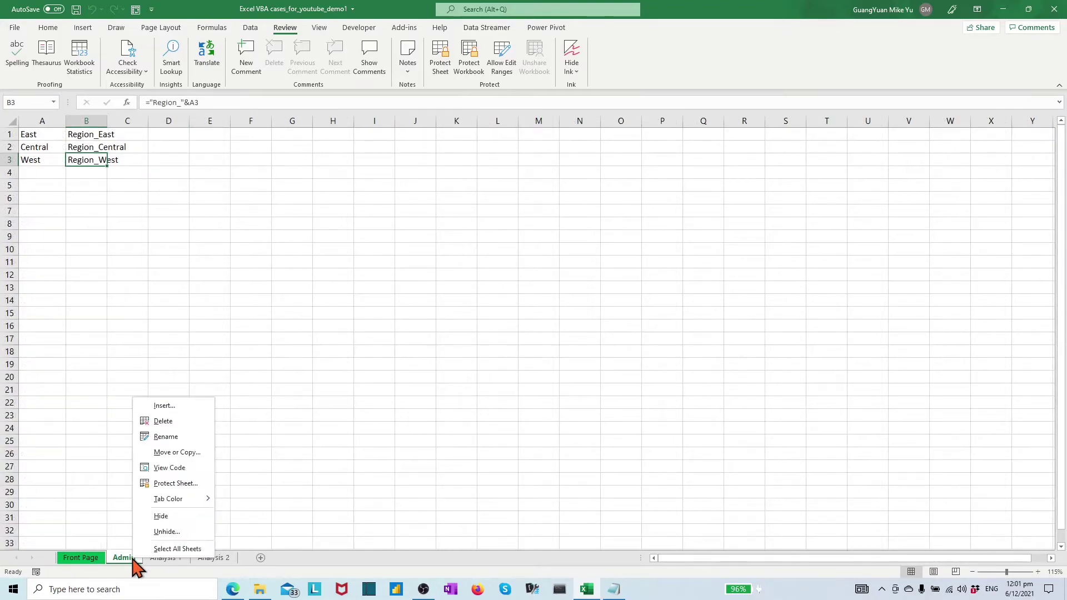
click(161, 517)
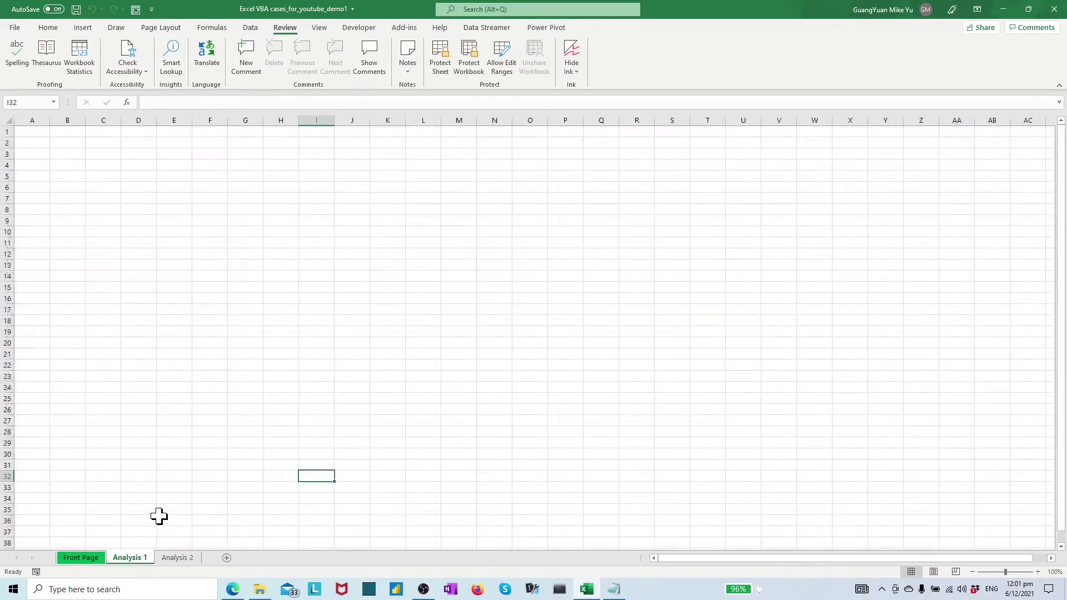
Check the Analysis 1 and Analysis 2 sheets, ending on Front Page
click(213, 507)
click(88, 558)
click(127, 559)
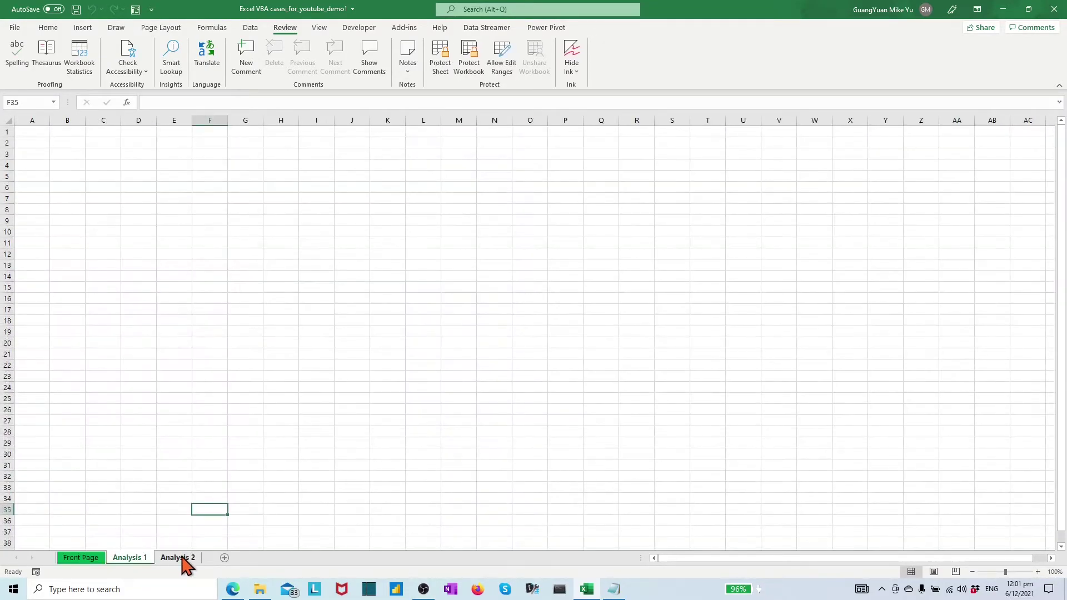
click(179, 559)
click(90, 558)
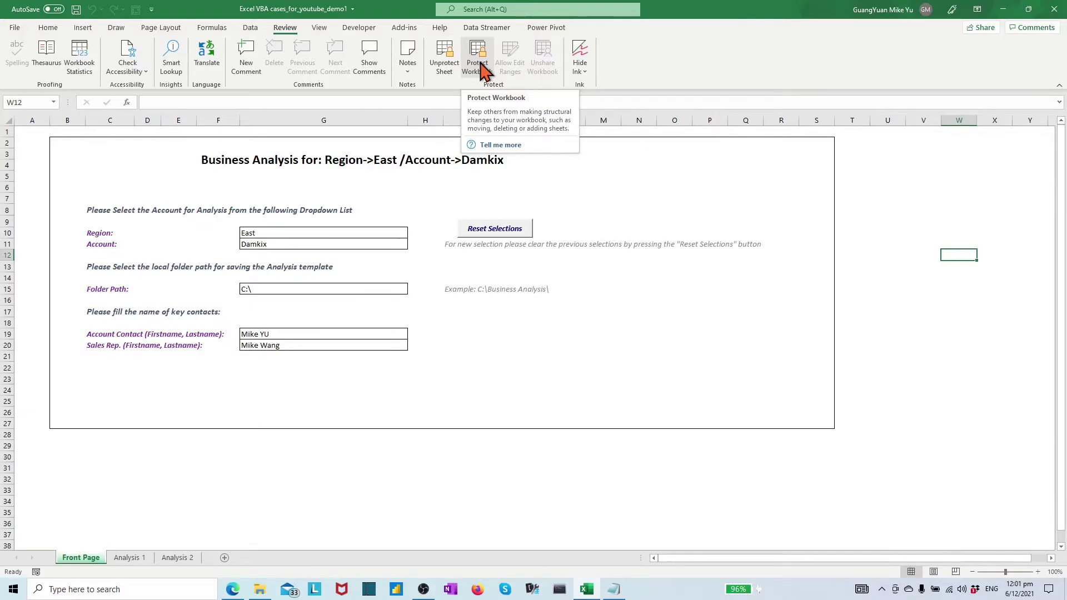
Lock the workbook structure with a password, entering it and then confirming it
click(478, 67)
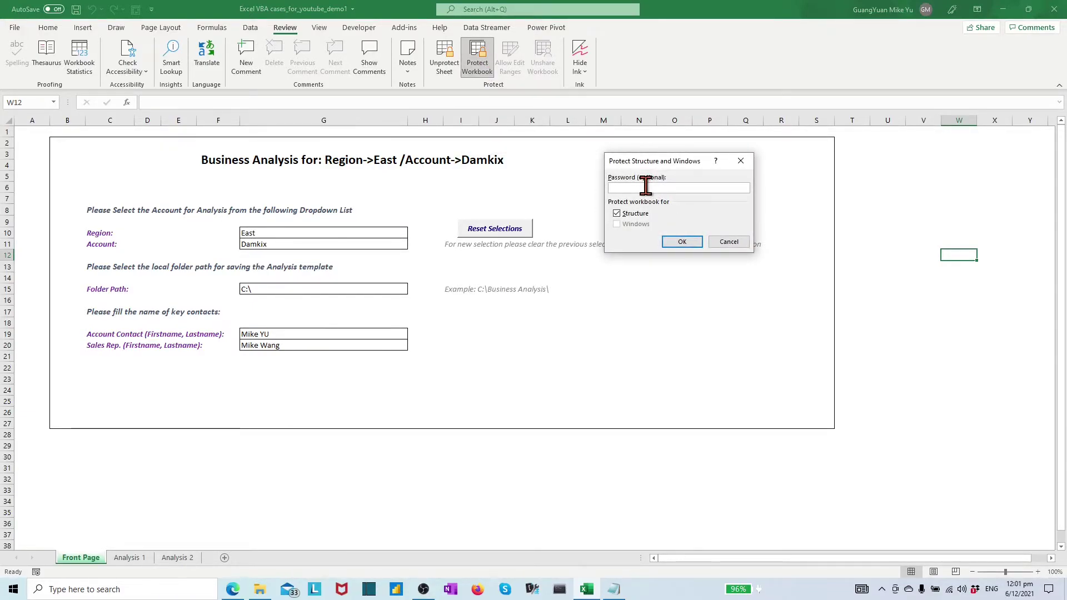
click(682, 241)
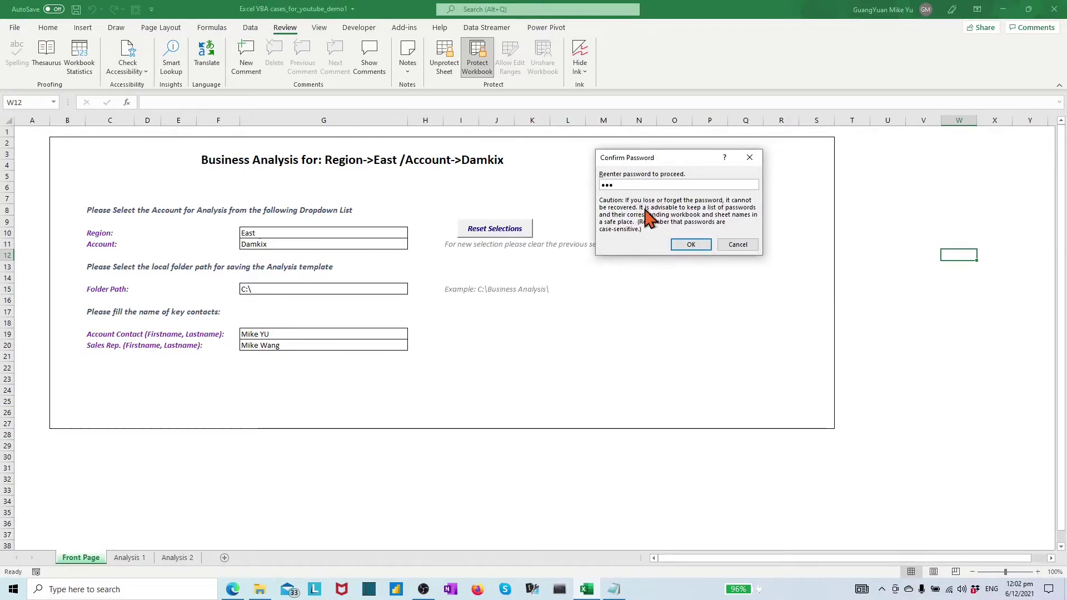
click(695, 245)
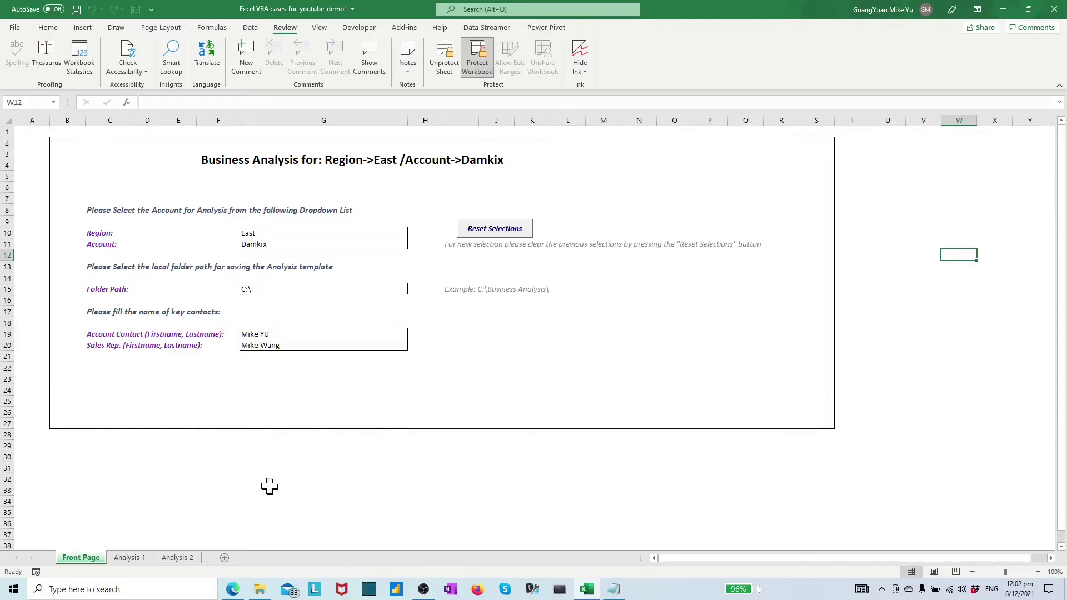
Cycle through the Front Page, Analysis 1 and Analysis 2 tabs and show Analysis 1's sheet options greyed out
click(129, 559)
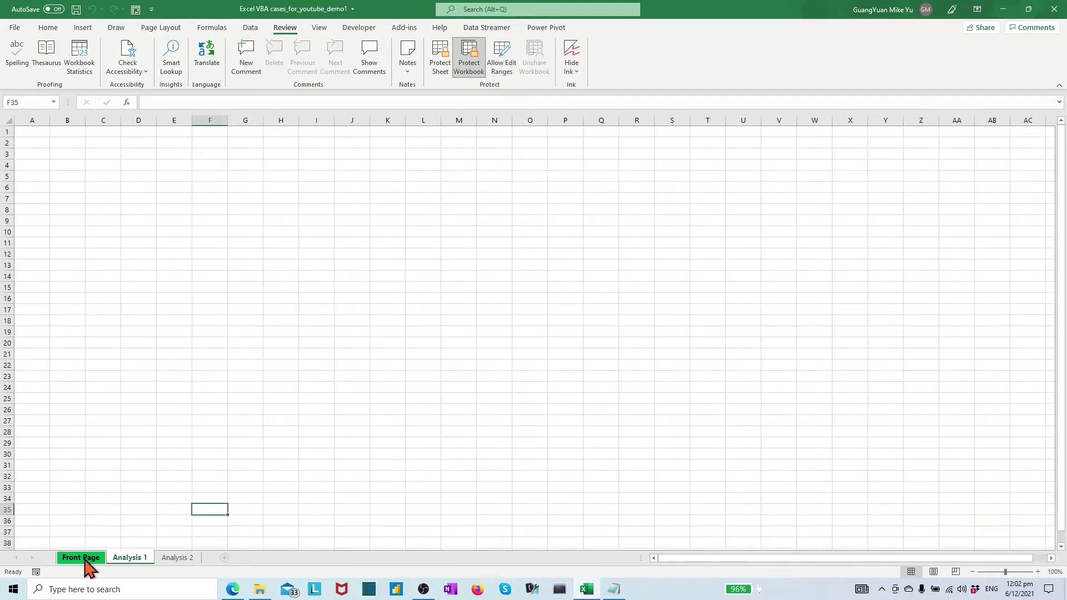
click(86, 567)
click(131, 564)
click(174, 567)
right_click(129, 559)
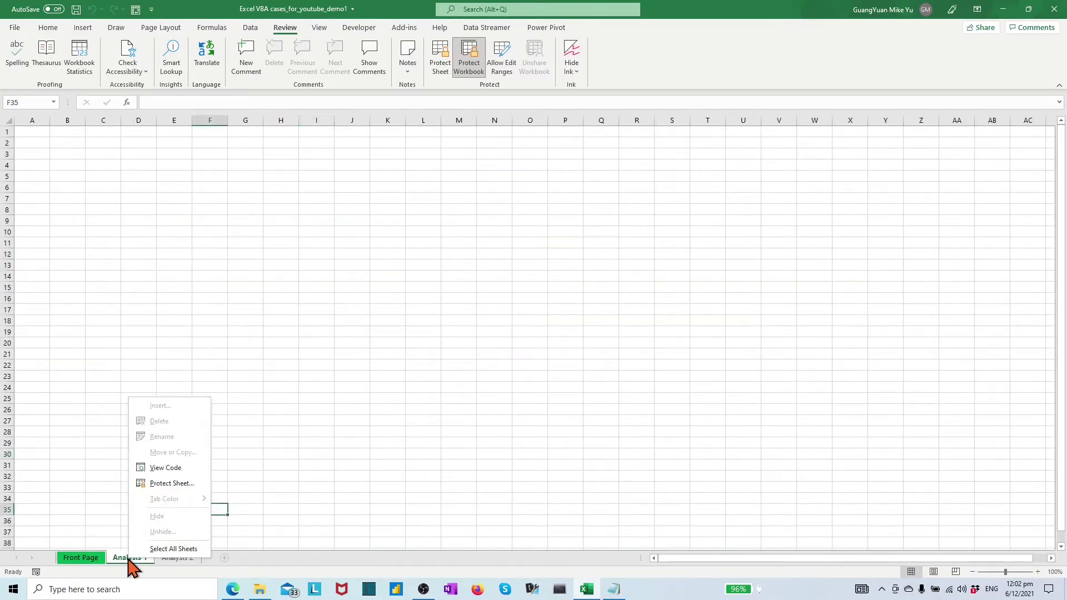
click(177, 567)
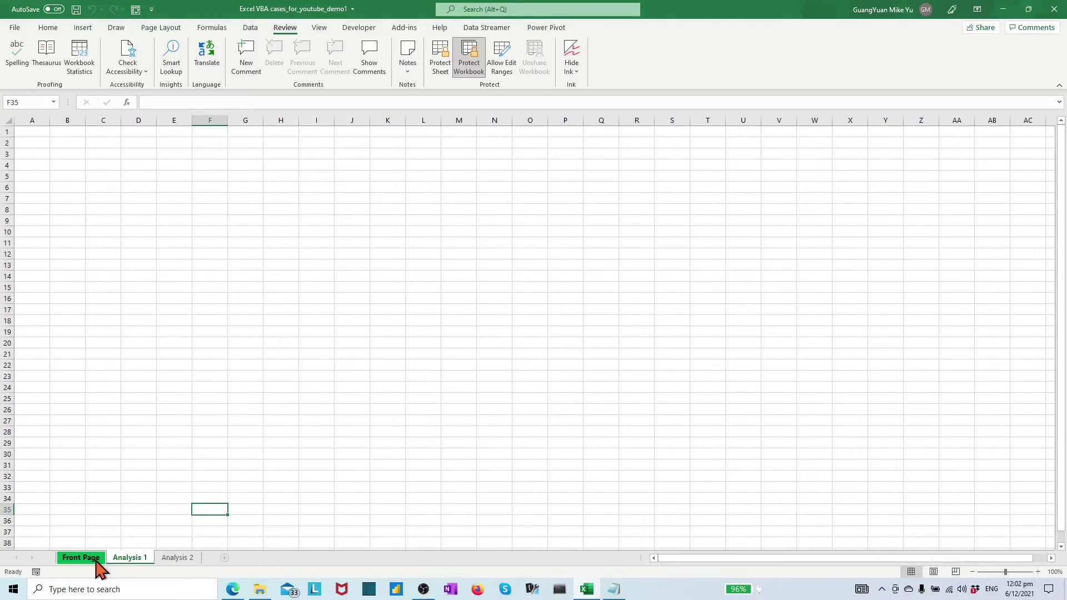
click(95, 567)
click(131, 568)
click(163, 567)
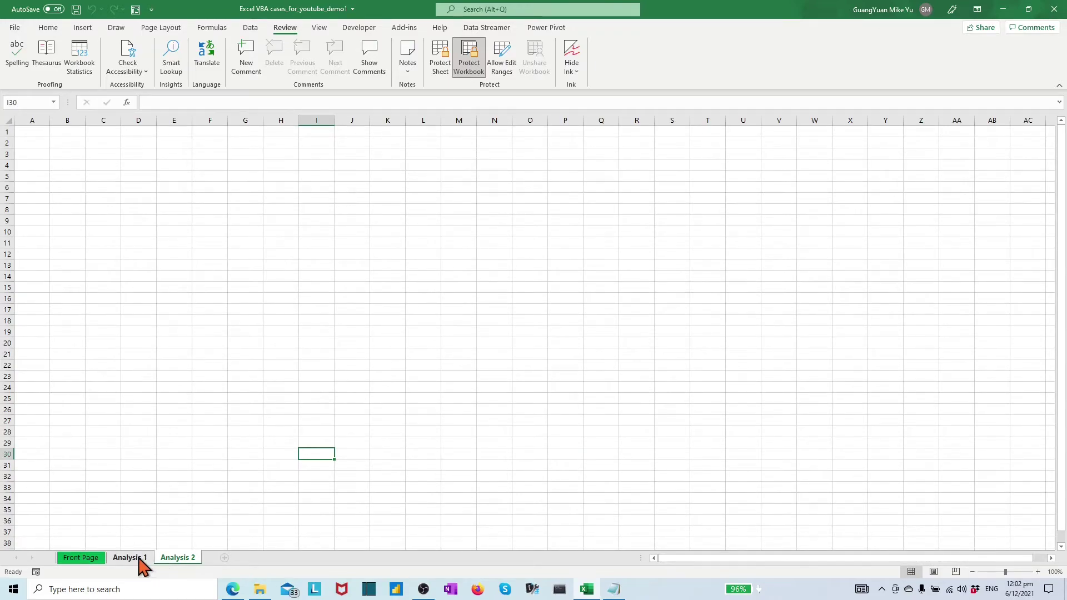
right_click(142, 567)
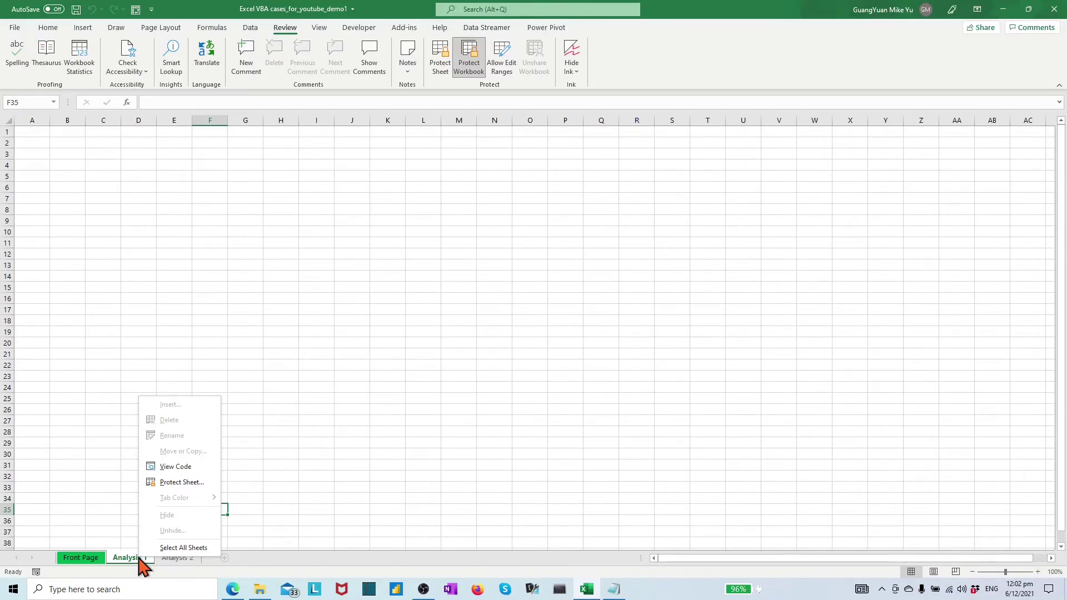
Remove the workbook structure protection by entering its password
key(Escape)
click(468, 63)
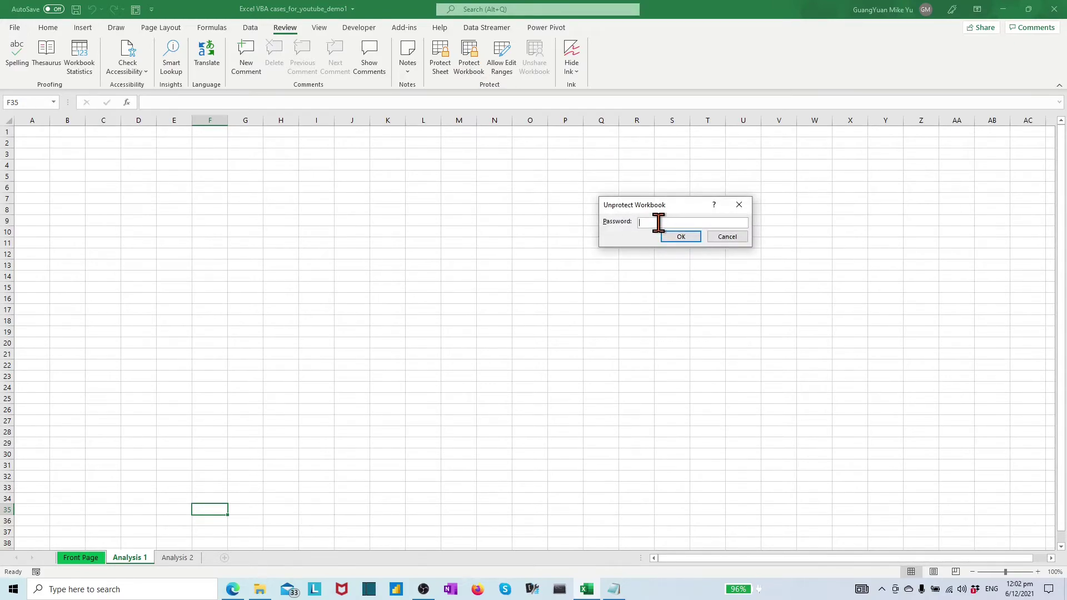
click(681, 236)
Unhide the DIM_Account and Admin sheets, then view DIM_Account
right_click(149, 558)
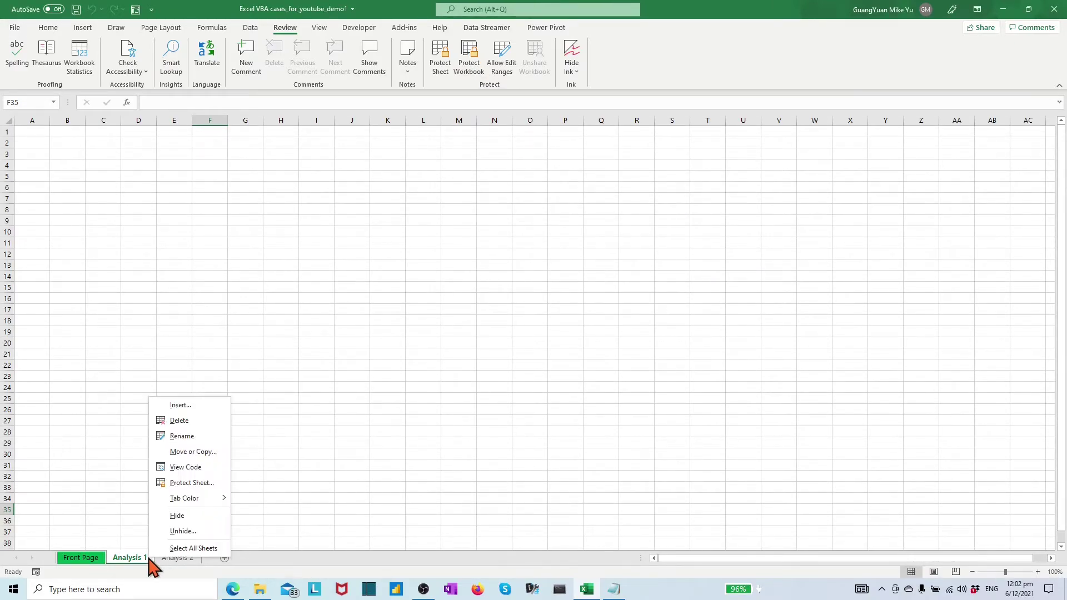
click(181, 531)
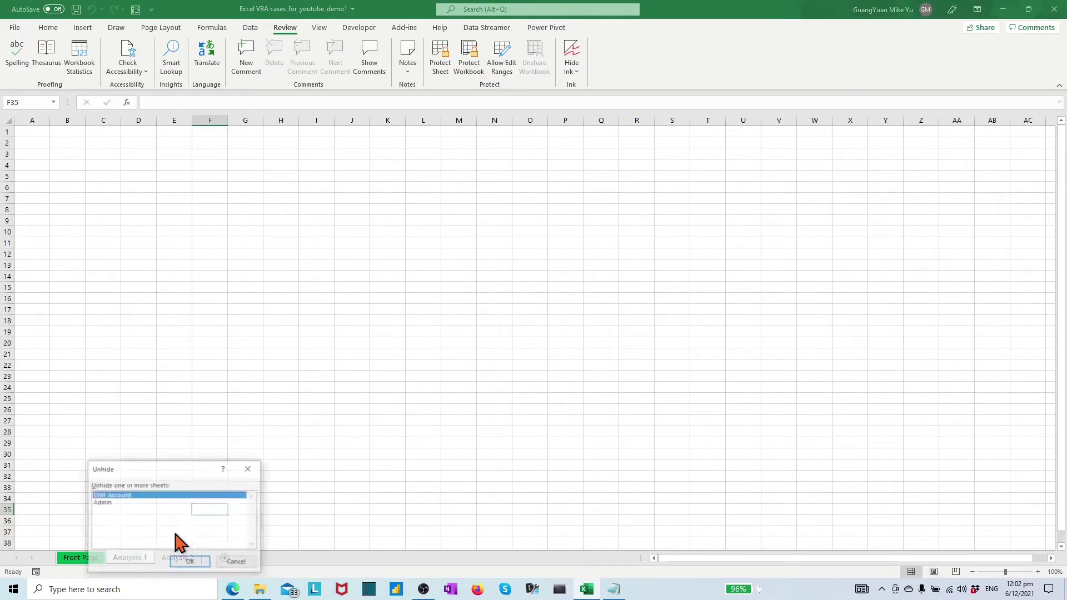
click(190, 562)
right_click(145, 557)
click(179, 539)
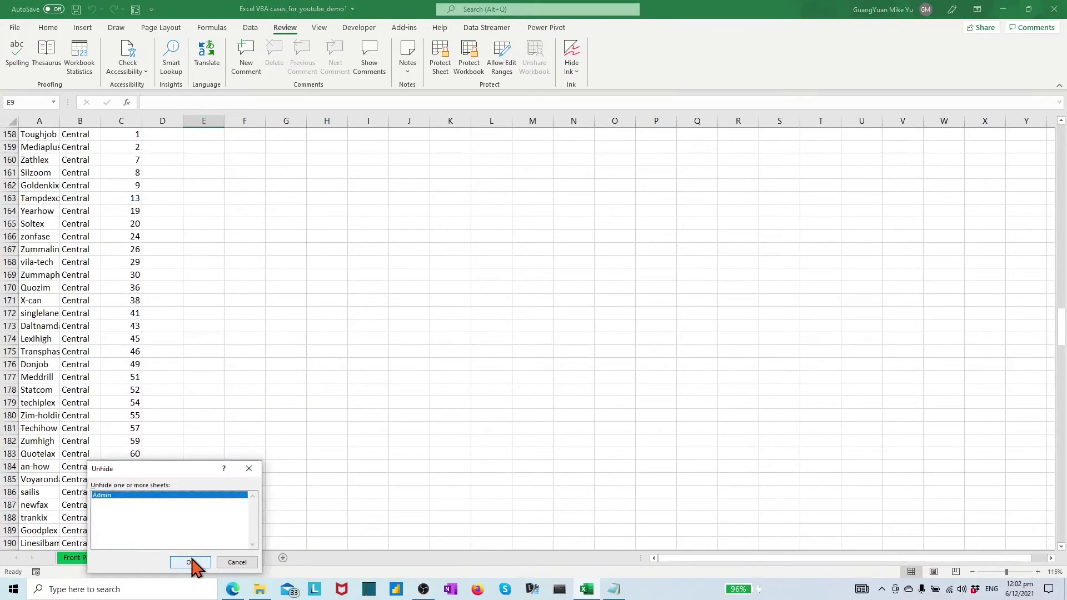
click(192, 563)
click(147, 559)
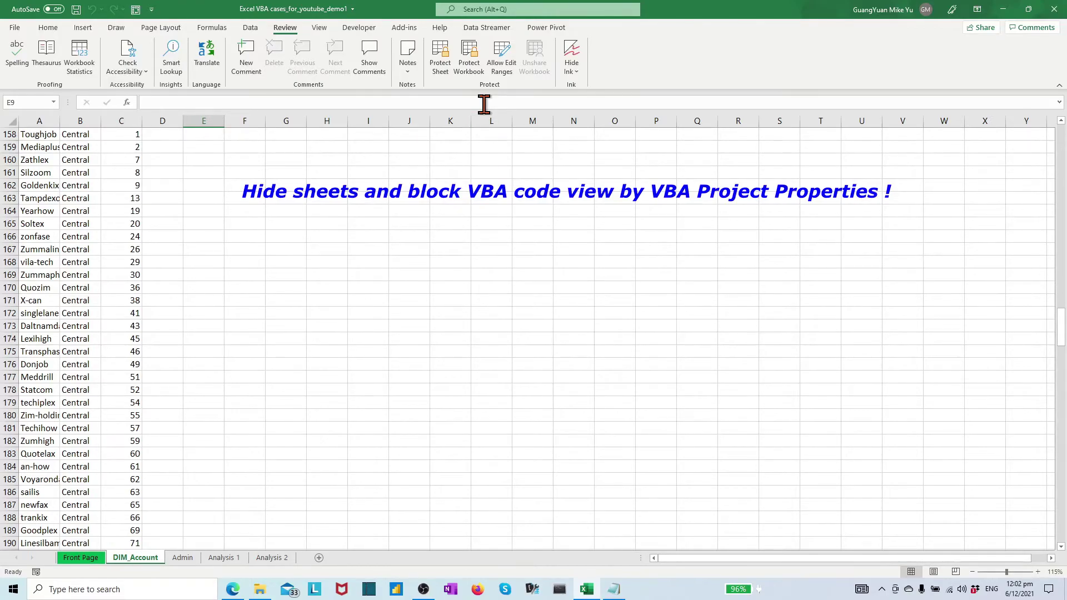
Open the Visual Basic editor and view the frmDV, GlobalSetting and MainModule code
click(357, 30)
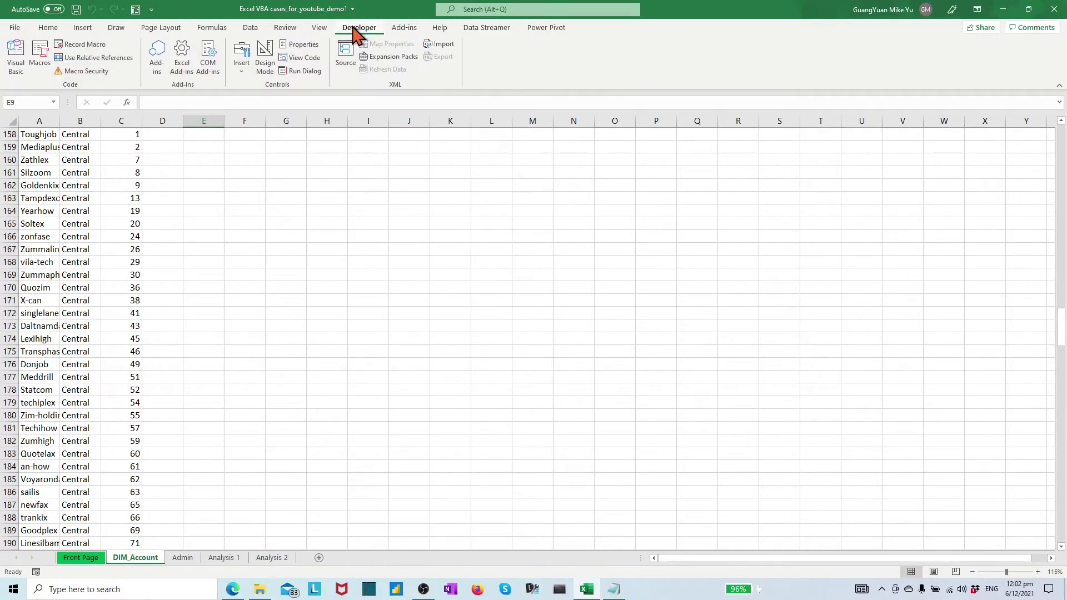
click(18, 70)
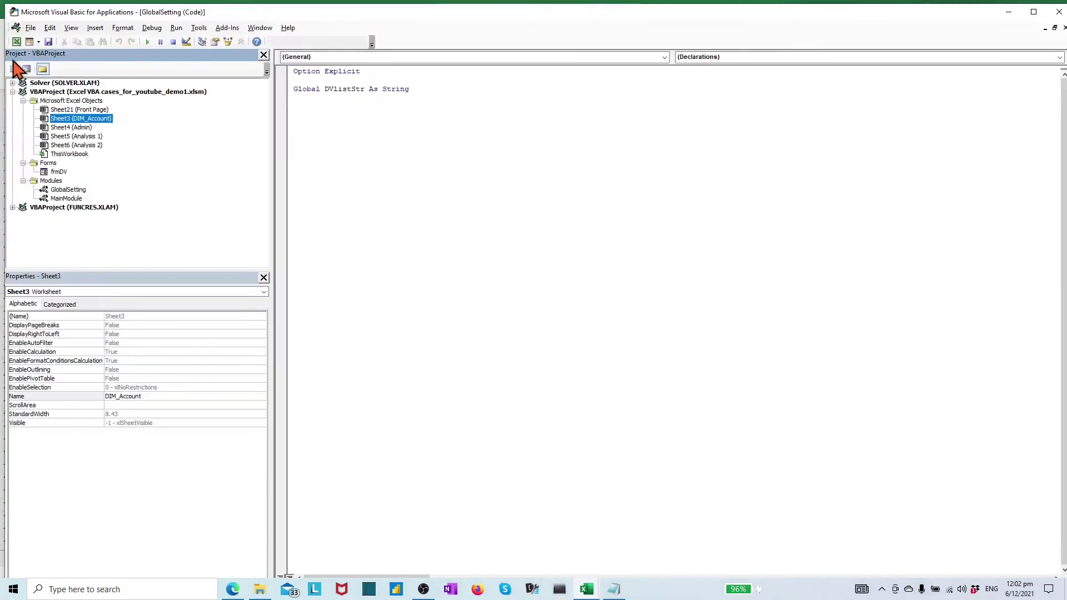
double_click(60, 172)
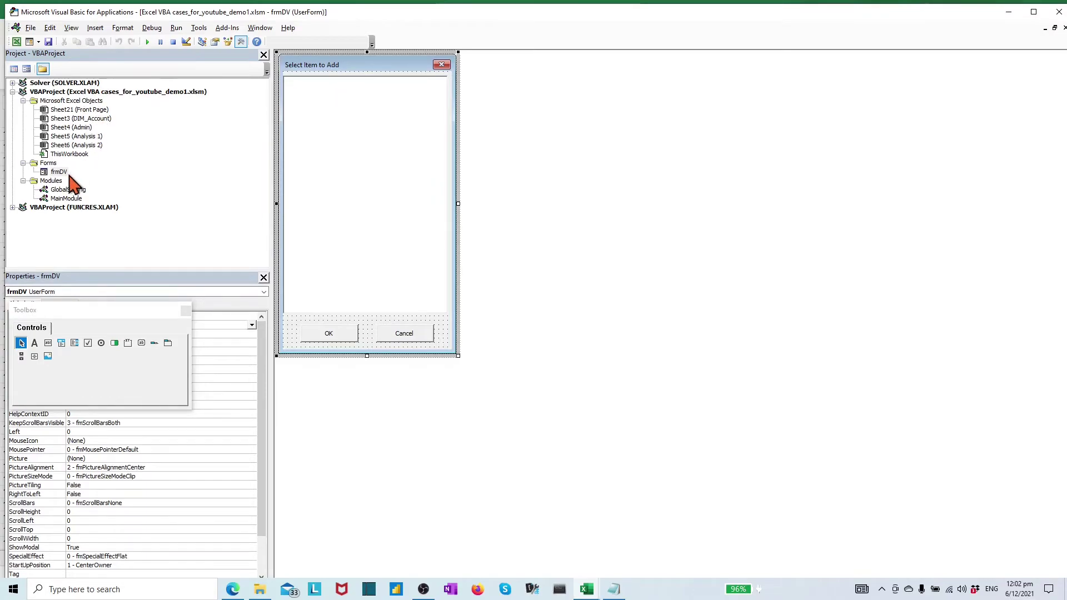
click(72, 27)
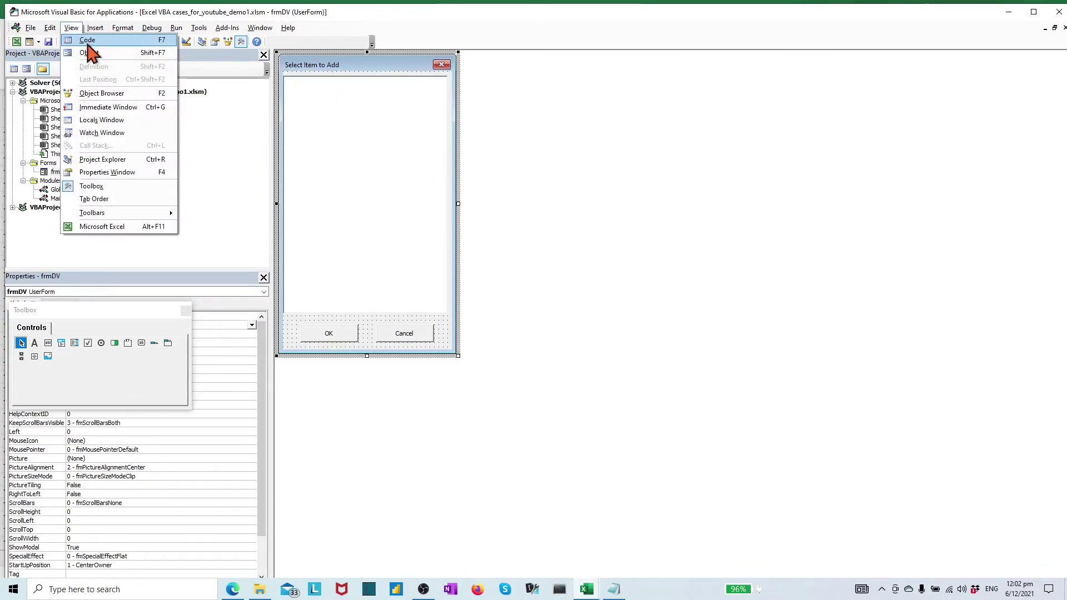
click(86, 42)
click(75, 190)
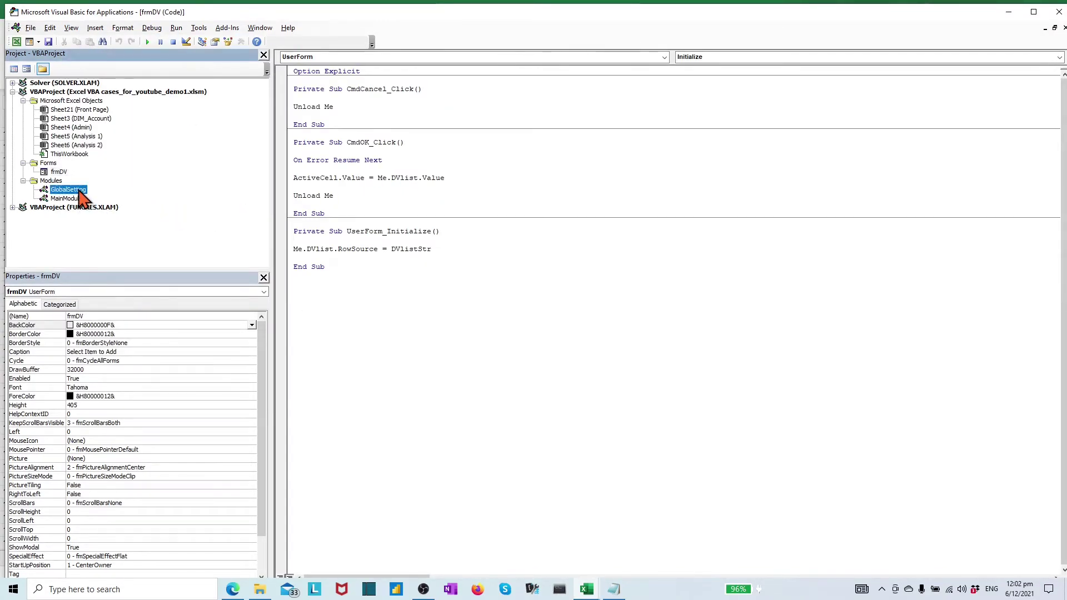
double_click(78, 190)
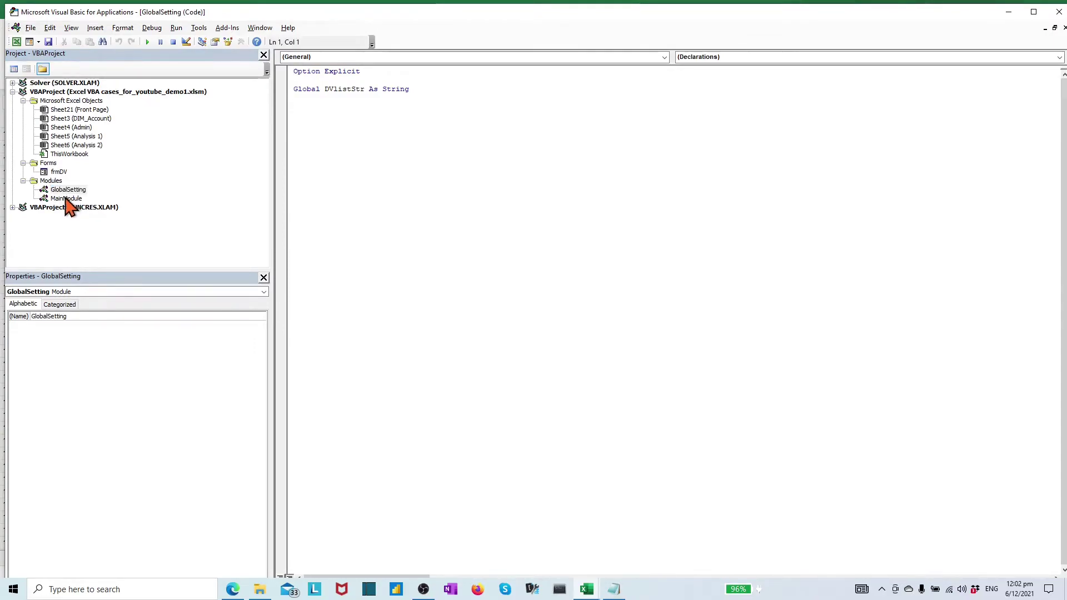
double_click(66, 198)
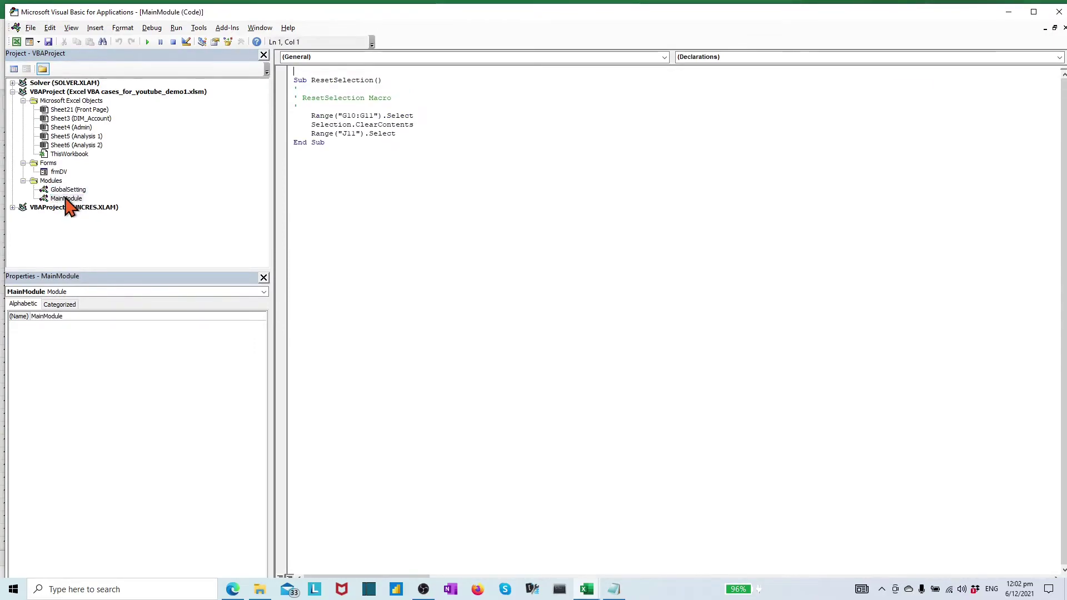
Set Visible to 2 - xlSheetVeryHidden for the DIM_Account and Admin sheet objects
click(80, 145)
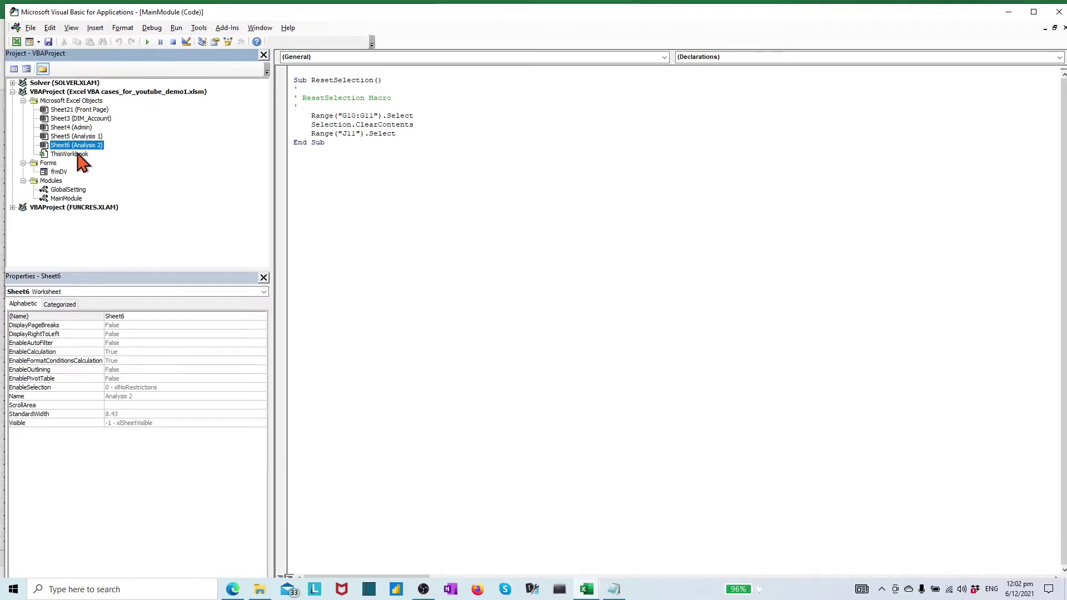
click(107, 119)
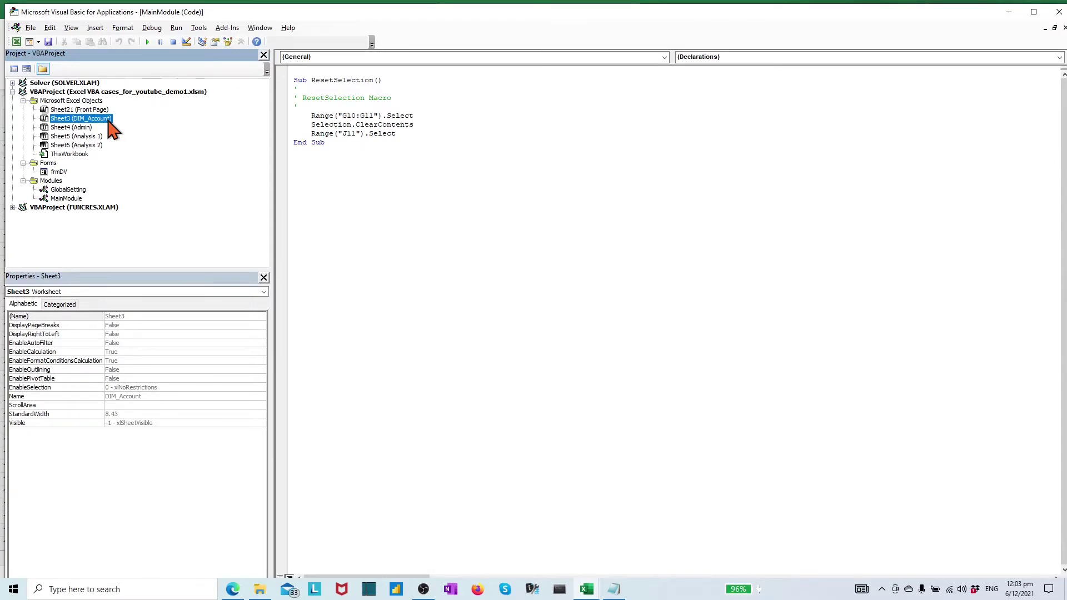
click(181, 422)
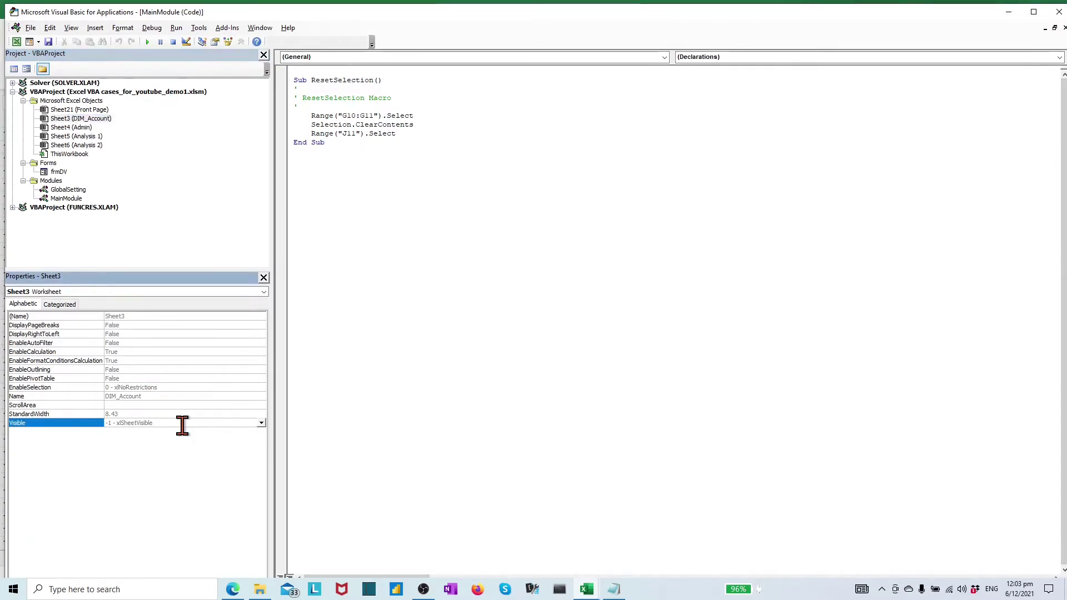
click(260, 424)
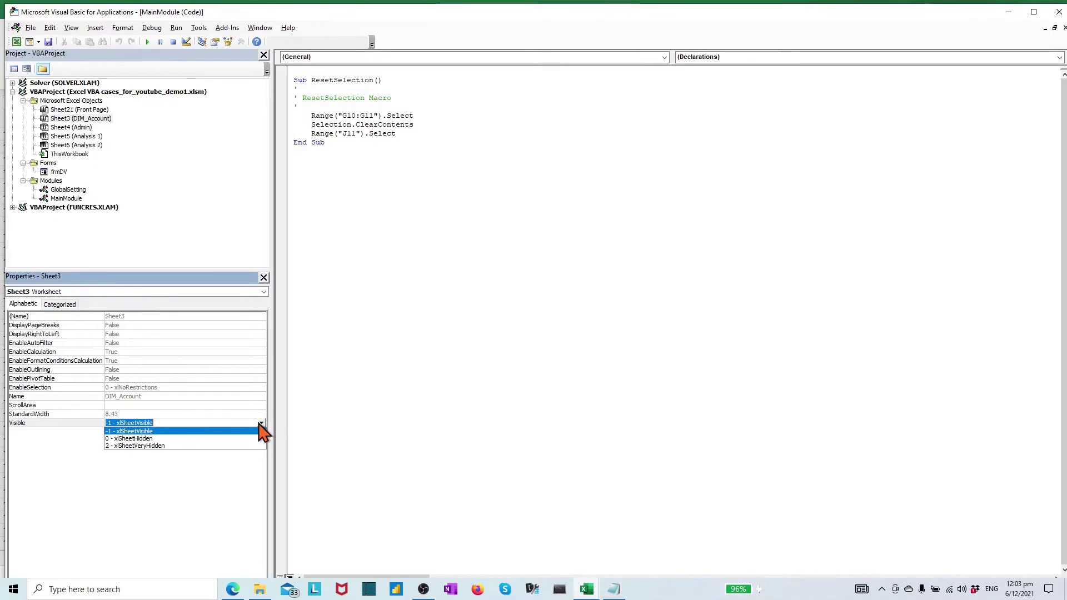
click(142, 447)
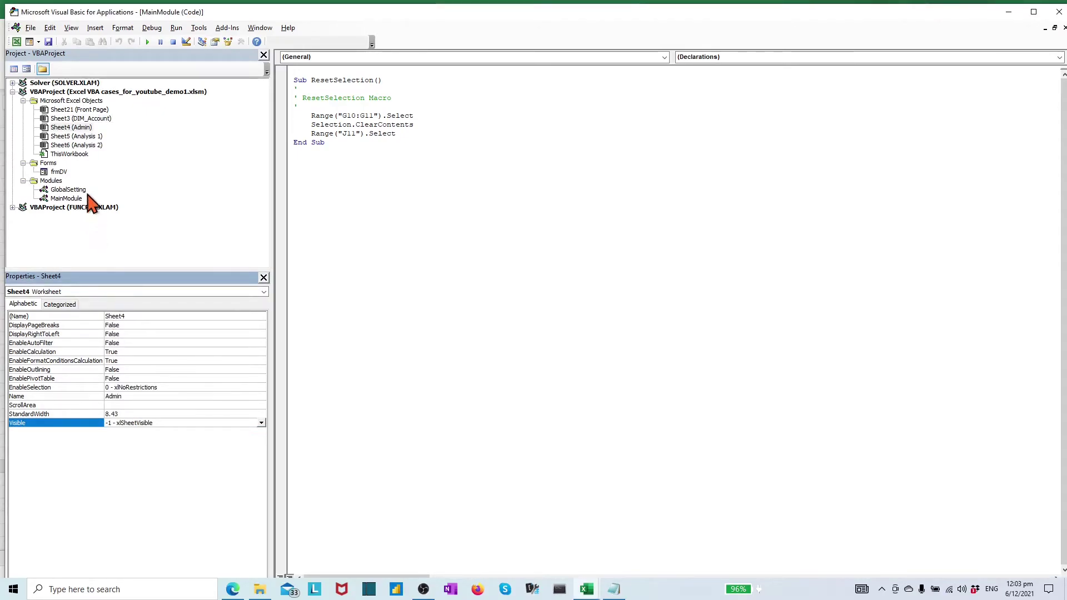
click(82, 129)
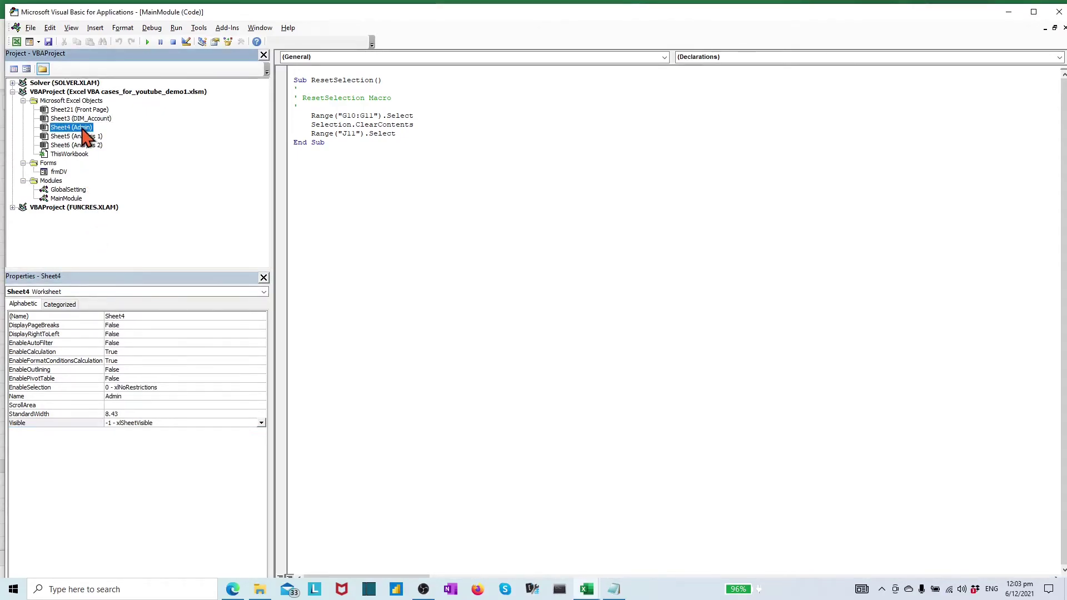
click(260, 423)
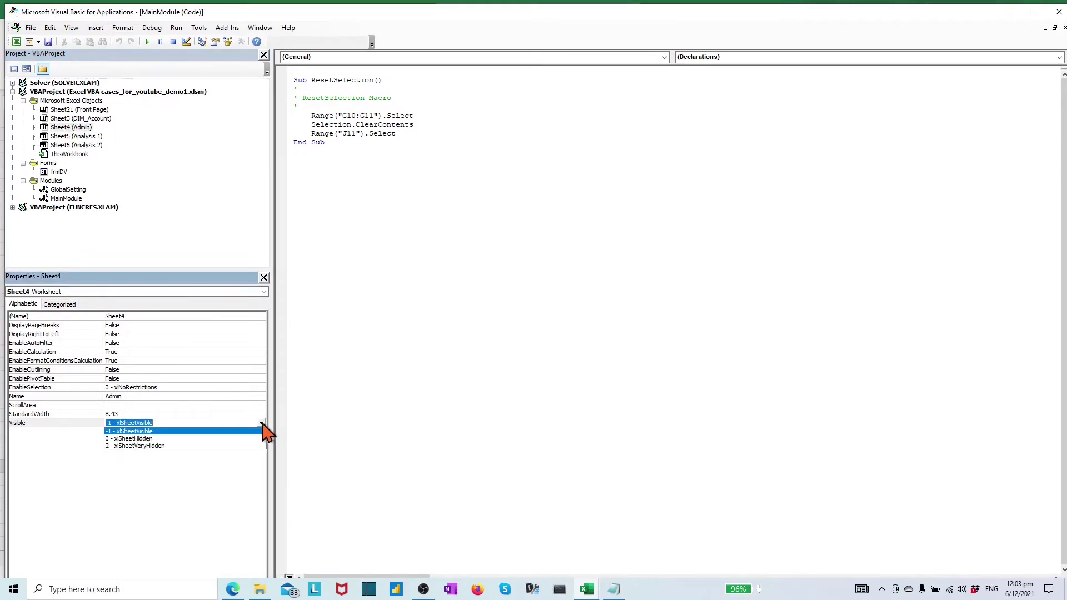
click(147, 446)
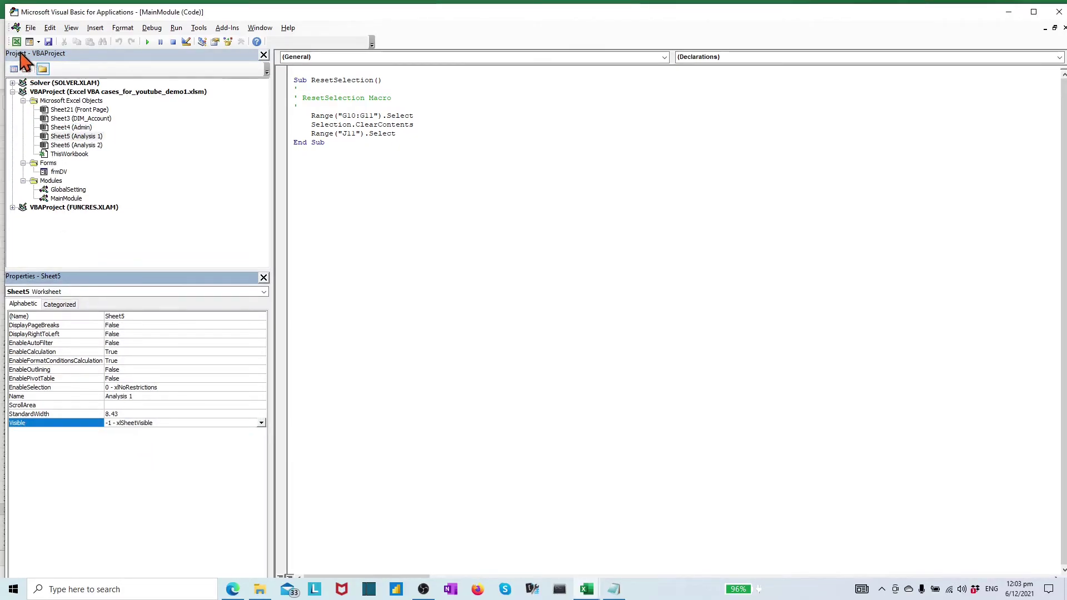
In VBAProject Properties, tick Lock project for viewing and set a confirmed password
click(198, 30)
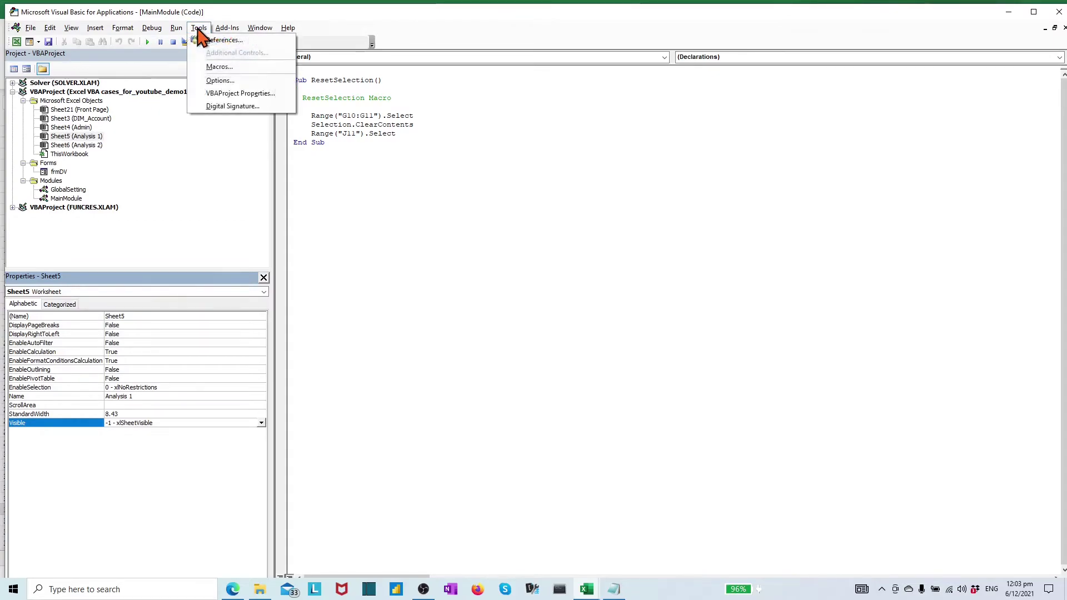
click(248, 94)
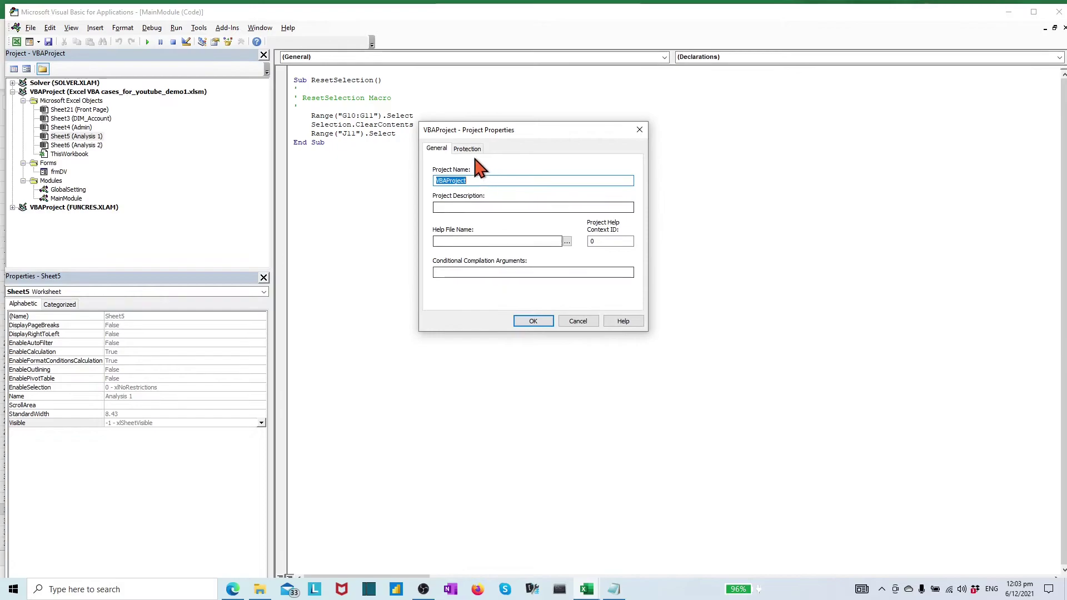
click(468, 150)
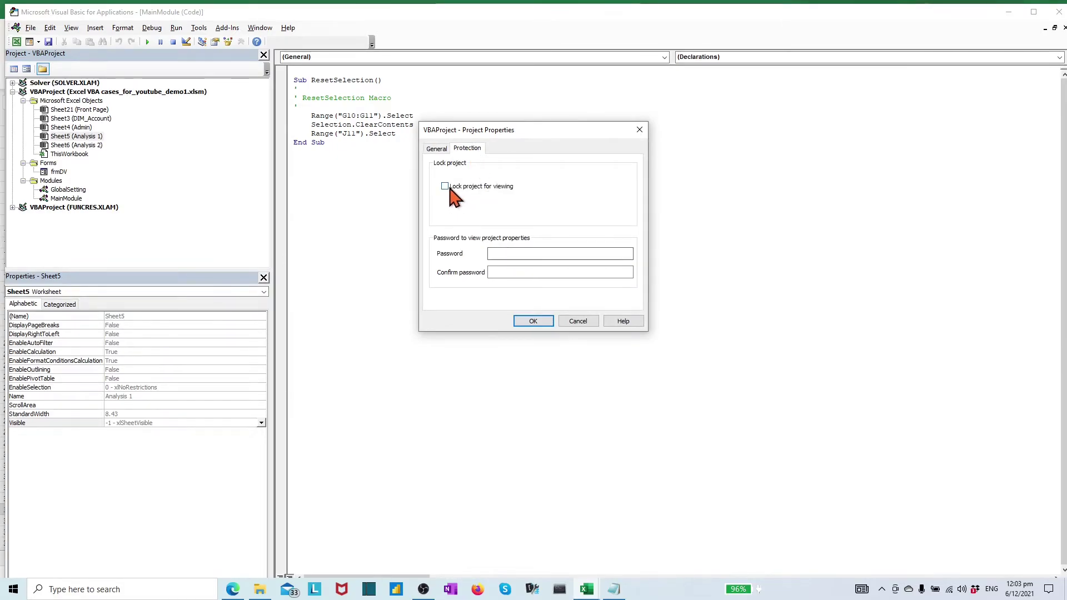
click(515, 255)
click(523, 272)
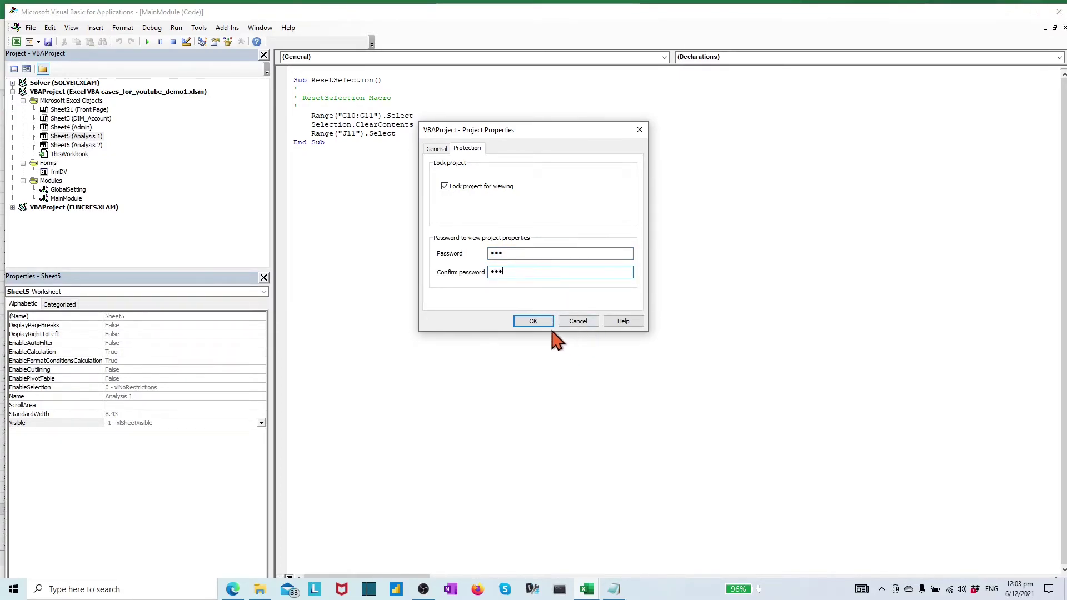
click(534, 321)
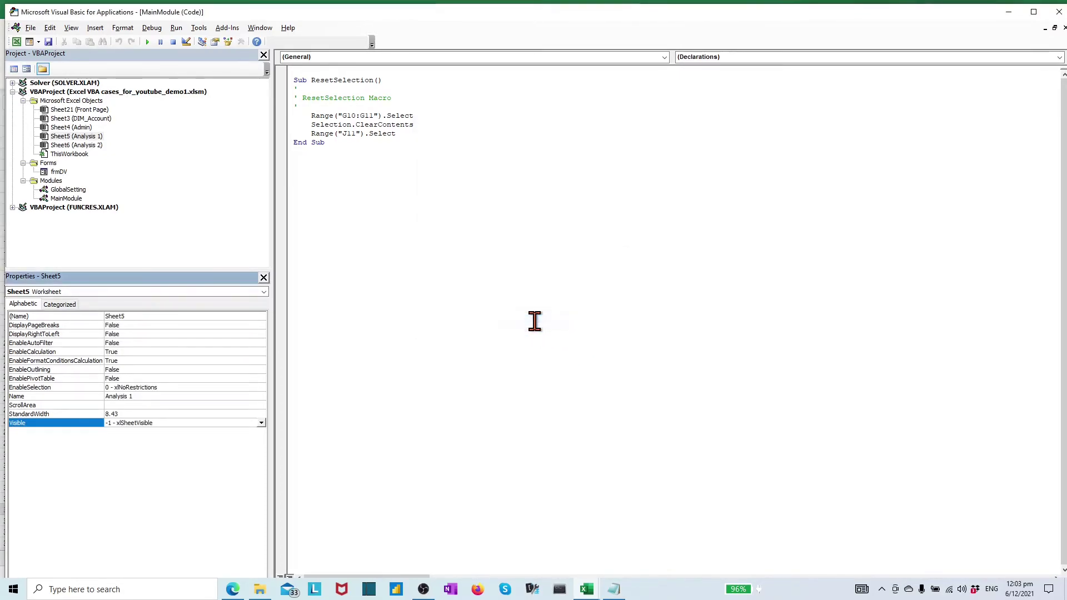
Return to Excel, close the workbook and reopen demo1 from recent files
click(16, 42)
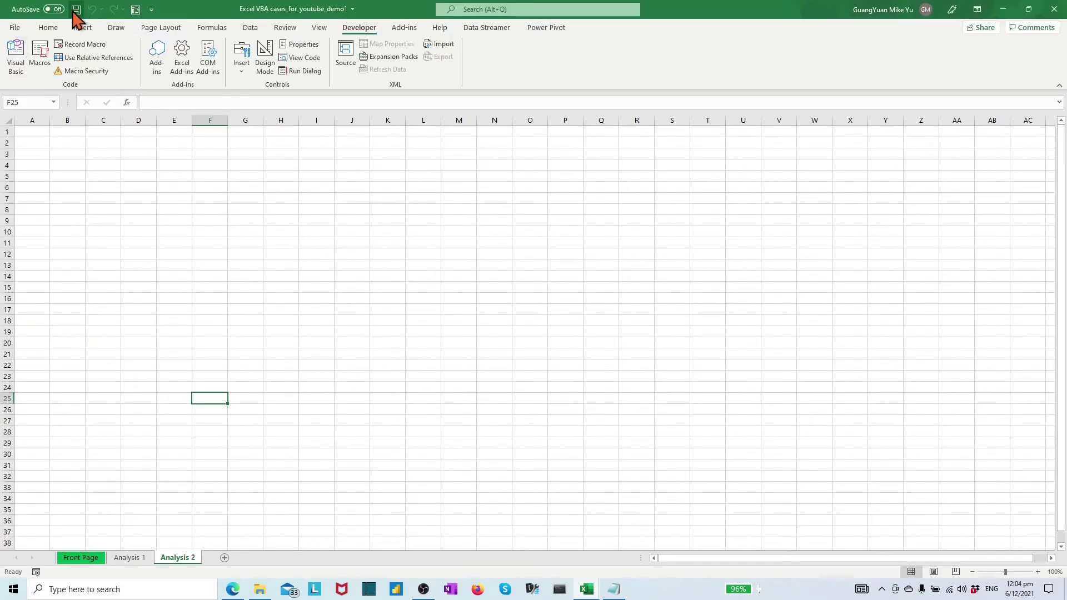
click(1049, 10)
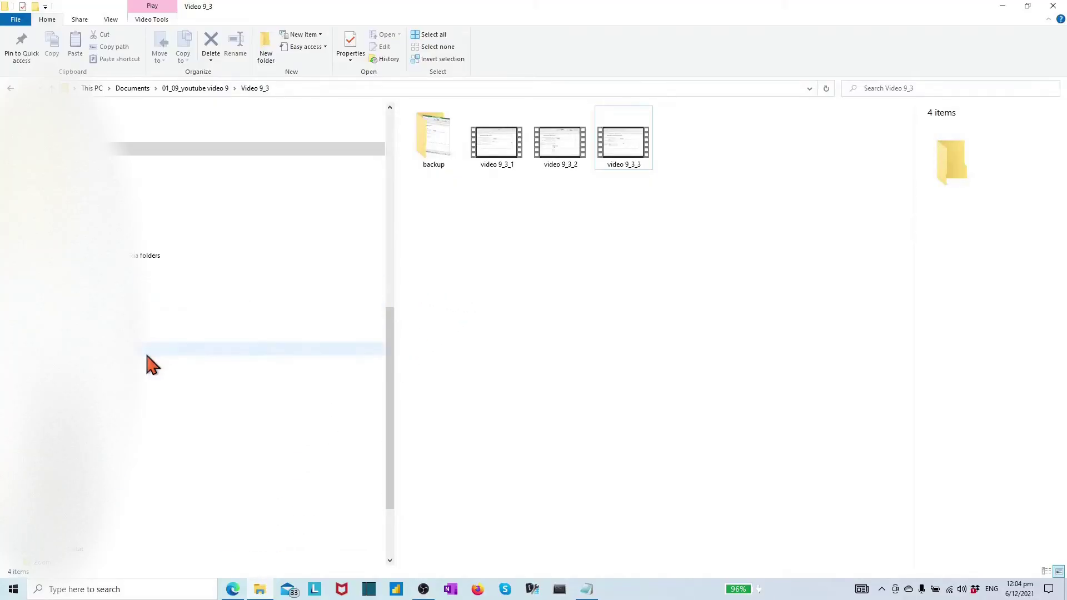
click(64, 589)
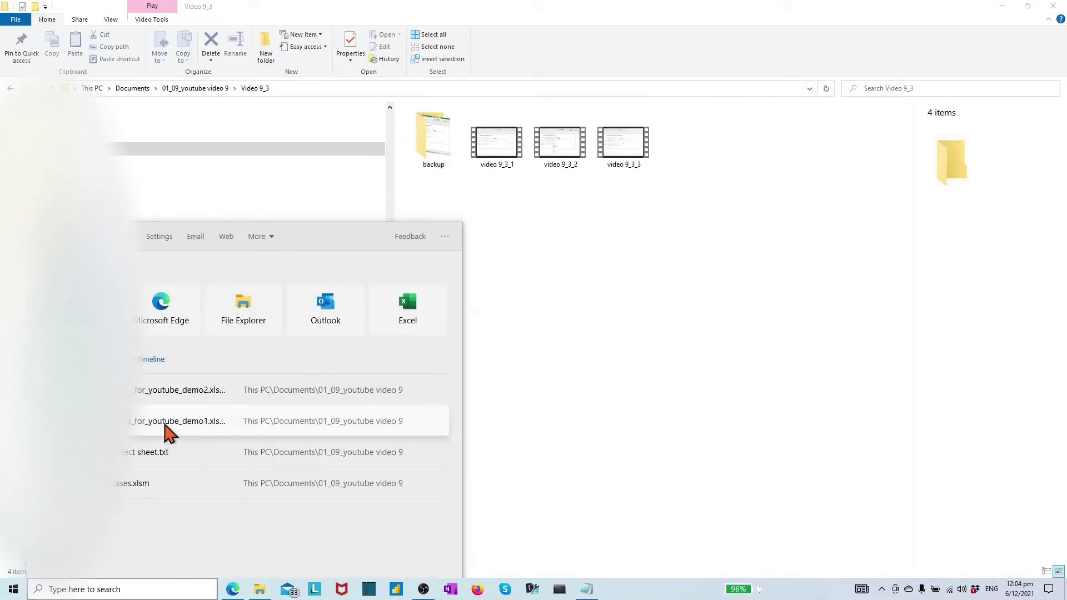
click(167, 429)
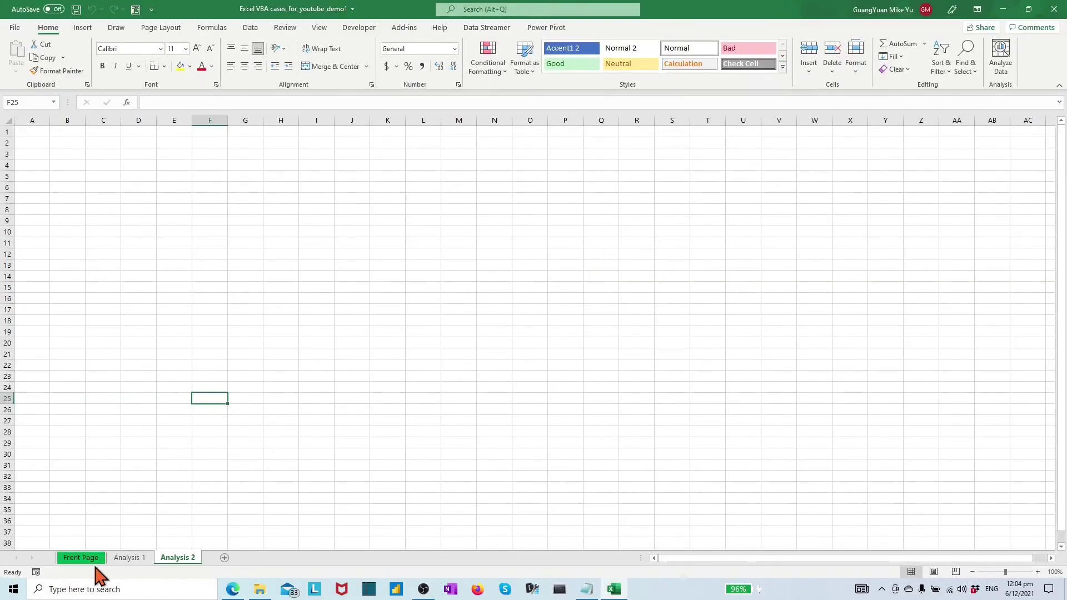
Hide the Analysis 1 and Analysis 2 sheets
right_click(136, 563)
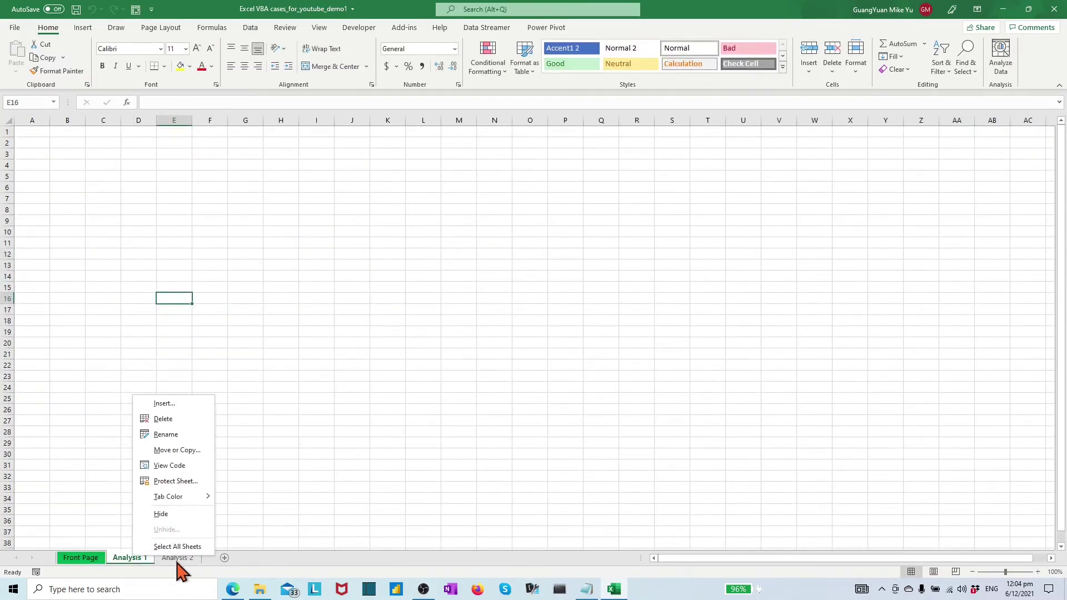
click(179, 565)
right_click(180, 565)
click(121, 563)
right_click(117, 564)
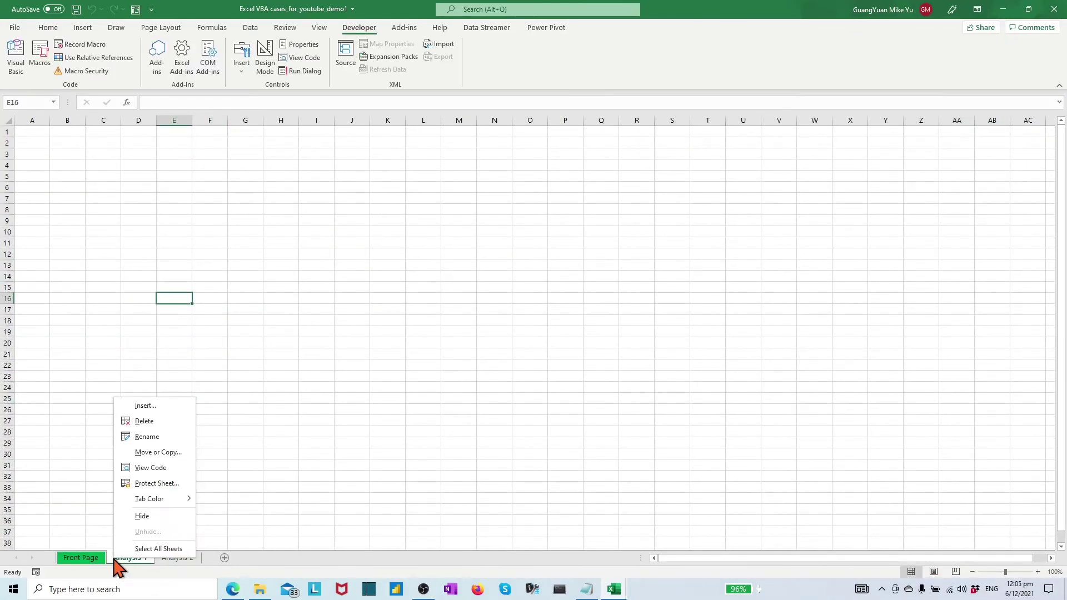
click(150, 517)
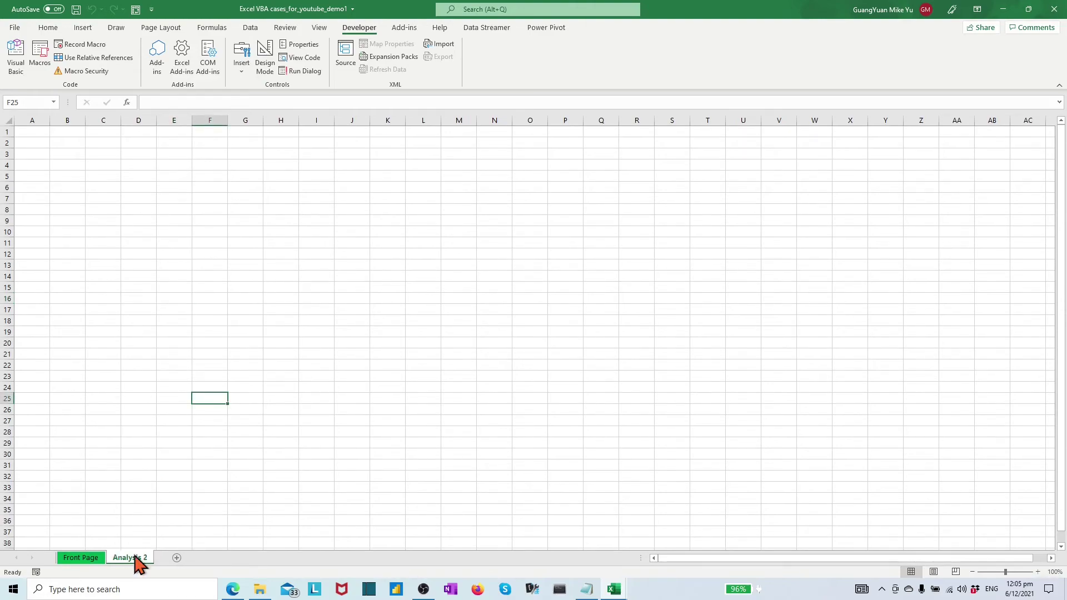
right_click(136, 562)
click(161, 518)
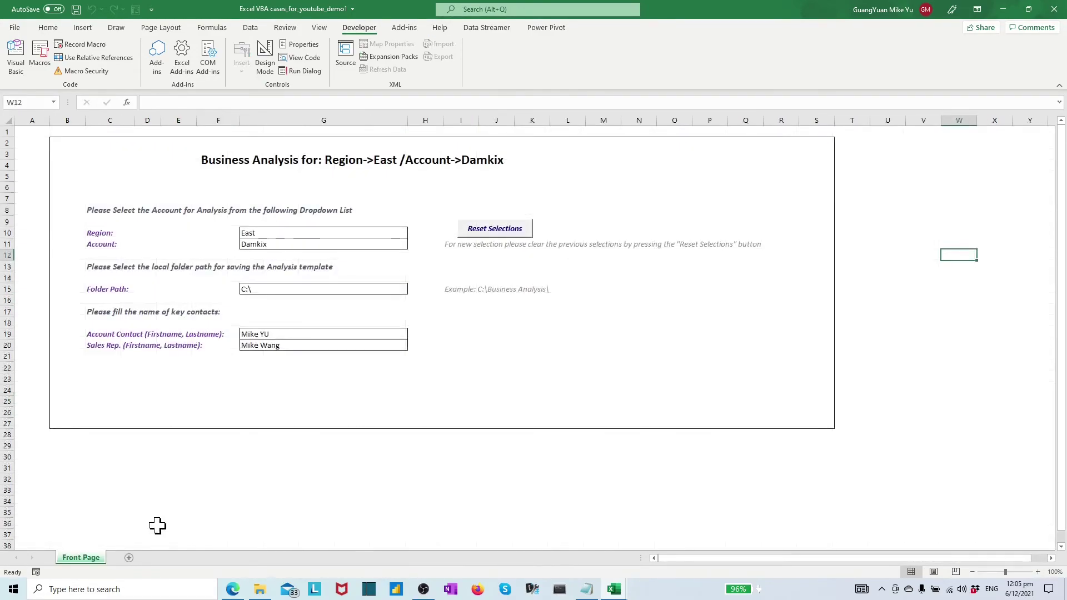
Unhide Analysis 1 and Analysis 2; DIM_Account and Admin are absent from the list
right_click(102, 564)
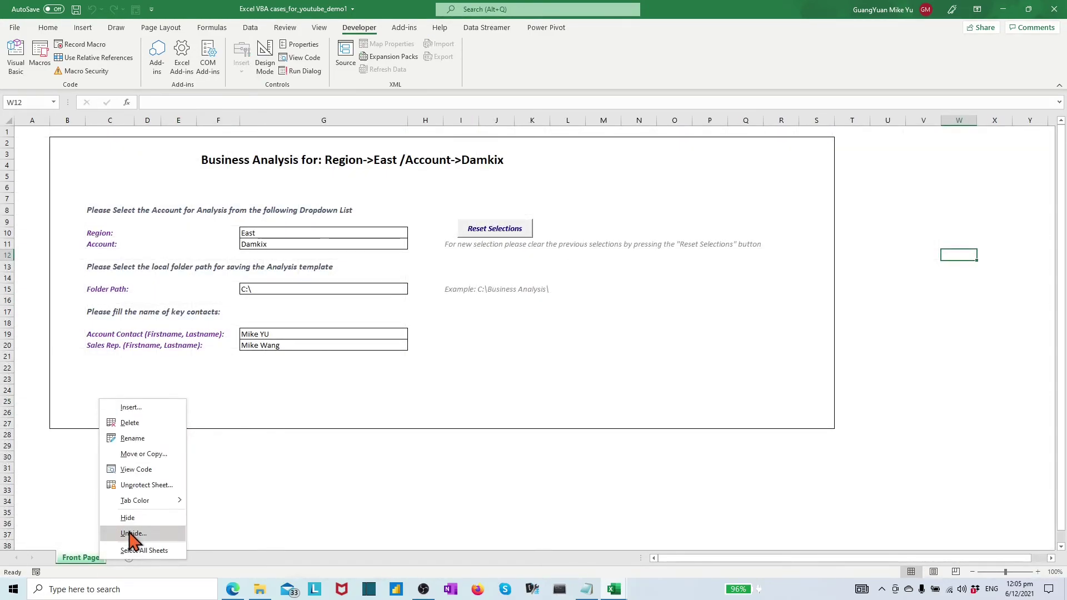
click(132, 533)
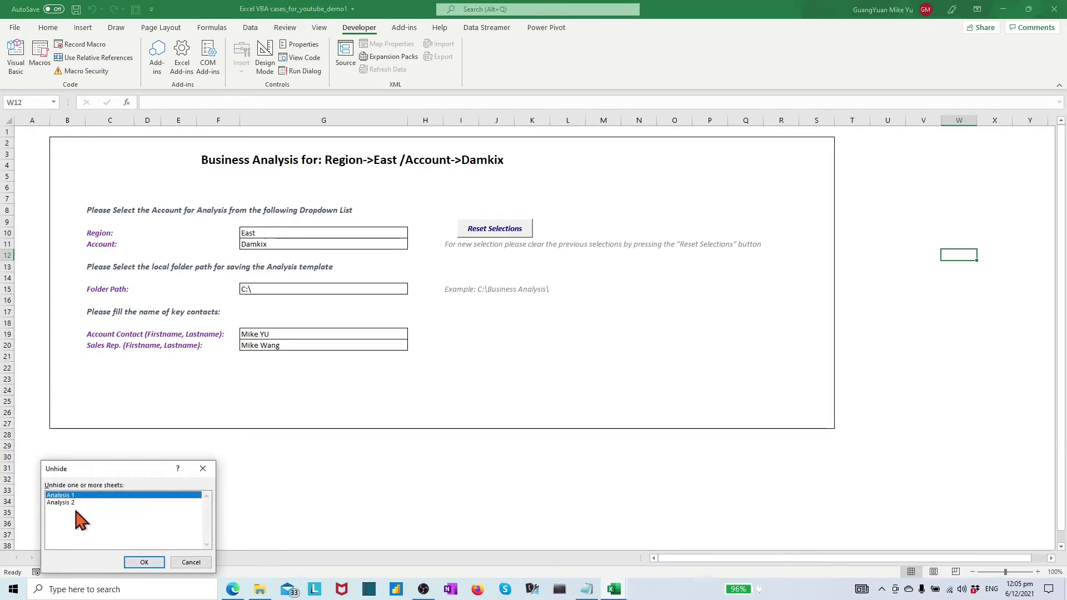
shift+click(68, 502)
click(133, 562)
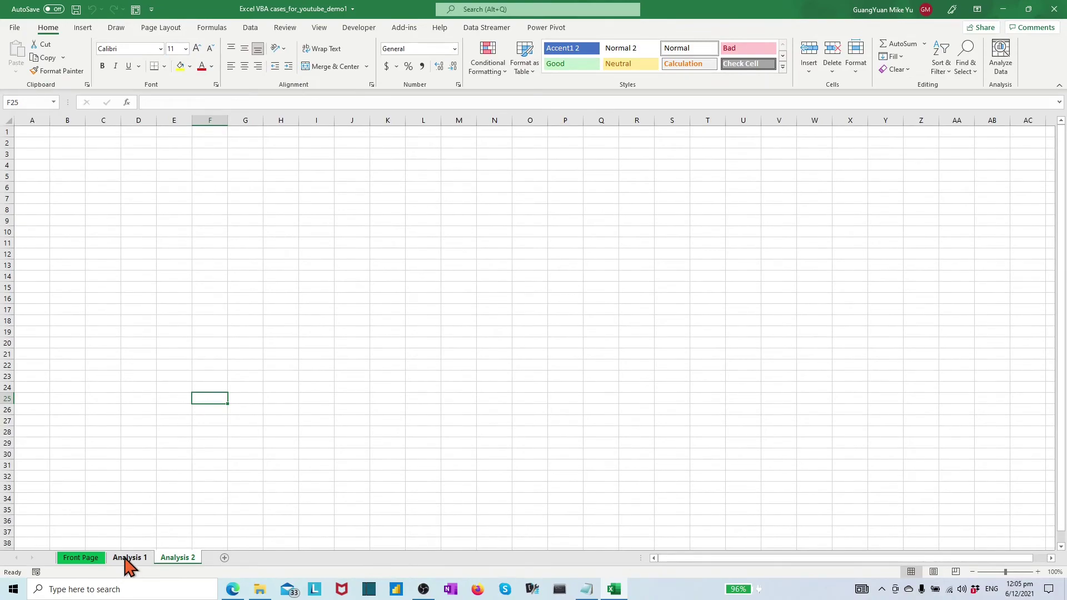
click(365, 33)
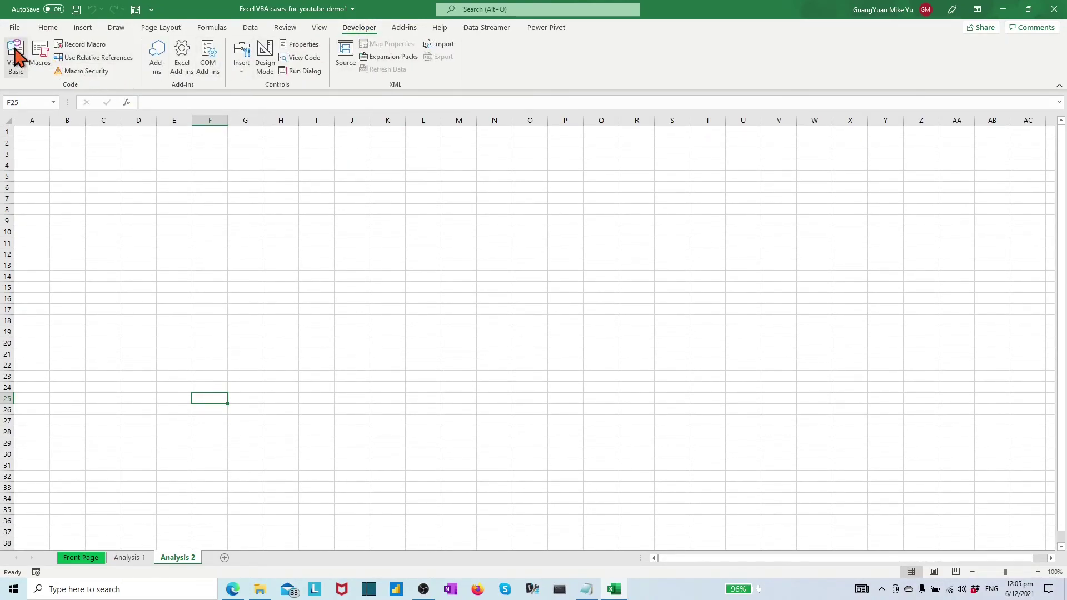
Try to expand the locked VBAProject, cancel the password prompt, and return to Excel's Front Page
click(17, 57)
click(13, 92)
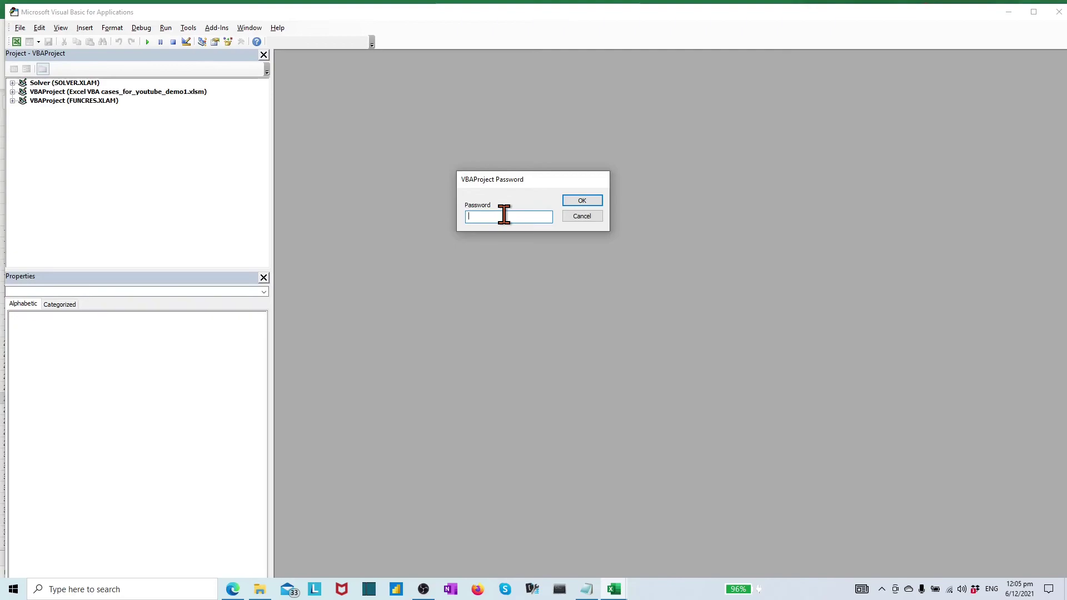
click(581, 218)
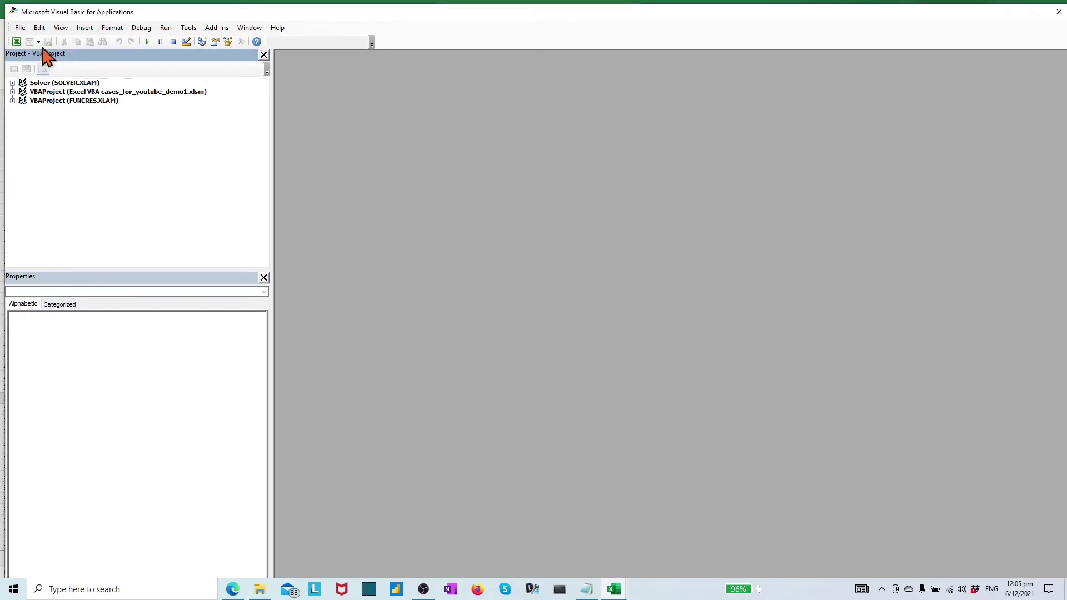
click(16, 44)
click(81, 557)
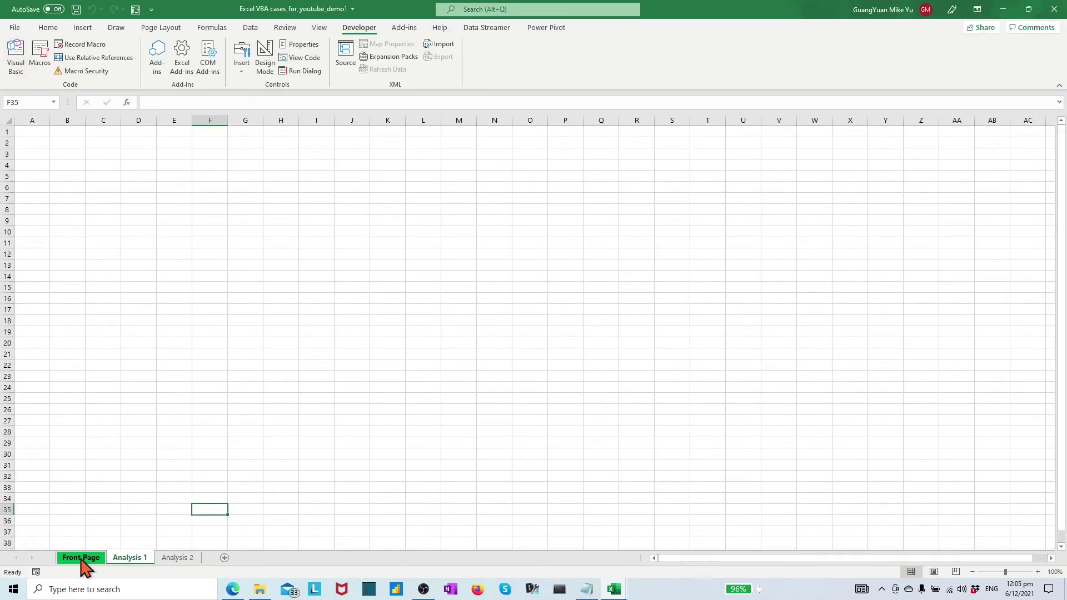